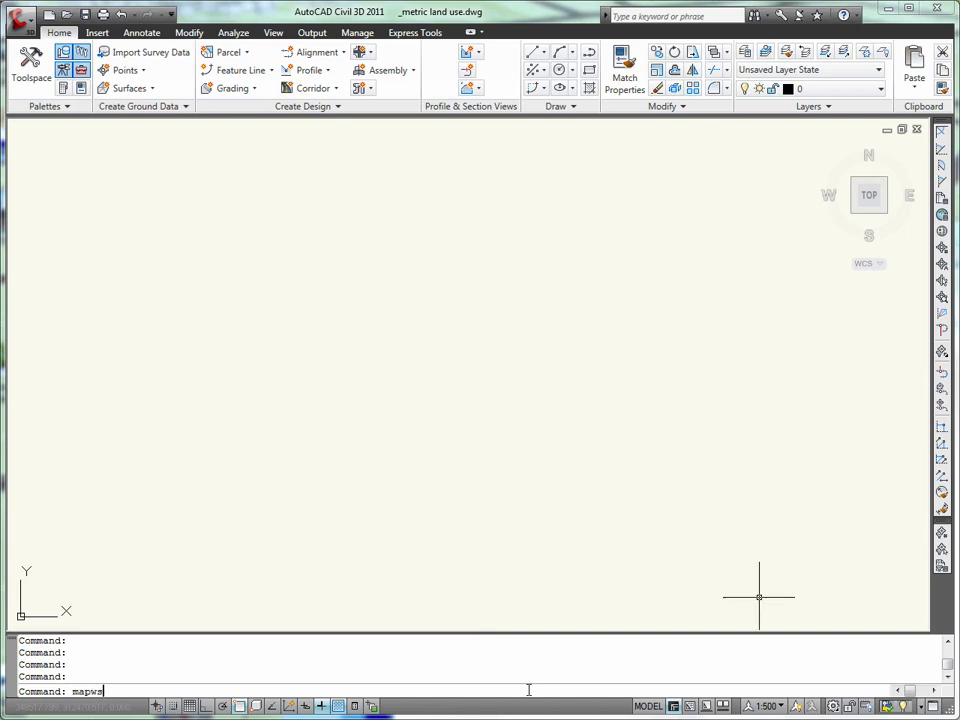
Turn on the map Task Pane with the MAPWSPACE command
{"action": "key", "text": "Return"}
{"action": "key", "text": "Return"}
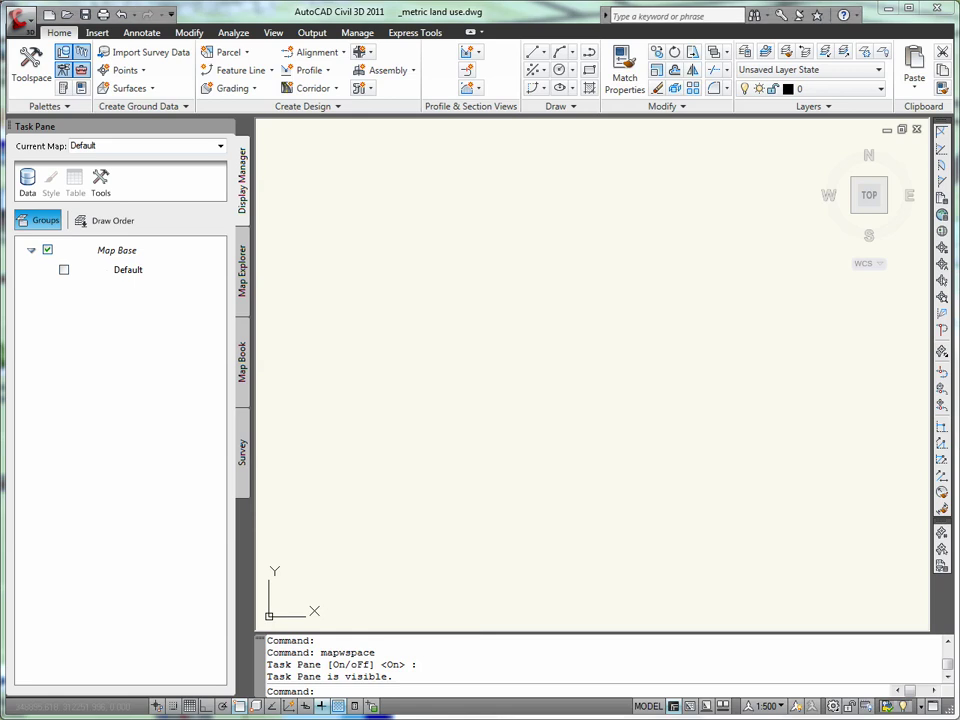
Add an SDF connection to Land Use Data\LandUse and add its TopographicArea data to the map
{"action": "left_click", "coordinate": [29, 185]}
{"action": "left_click", "coordinate": [75, 195]}
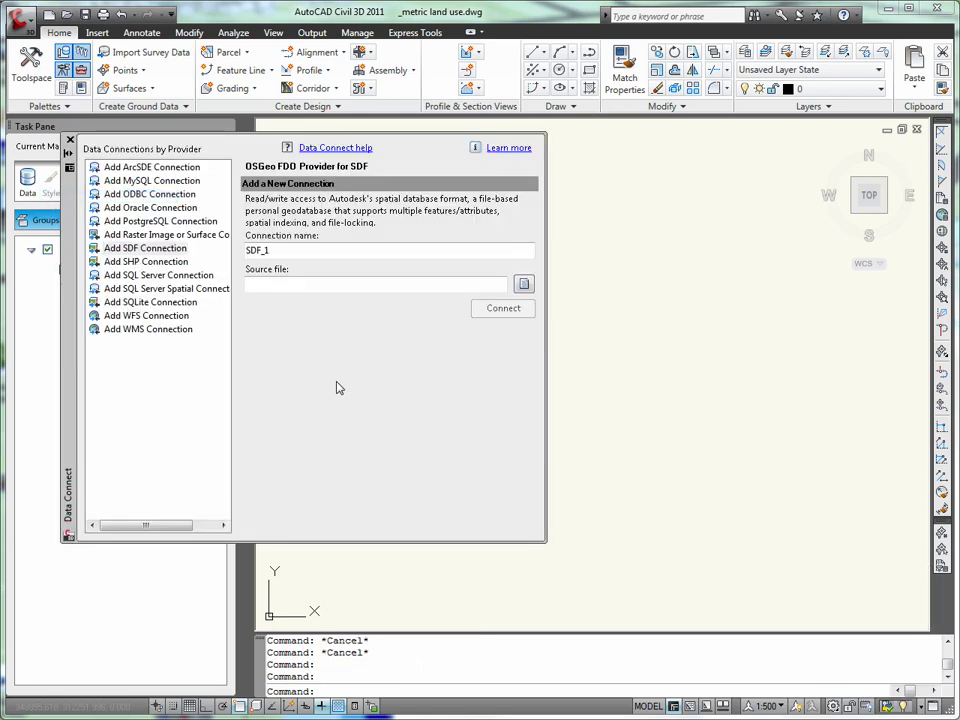
{"action": "left_click", "coordinate": [130, 248]}
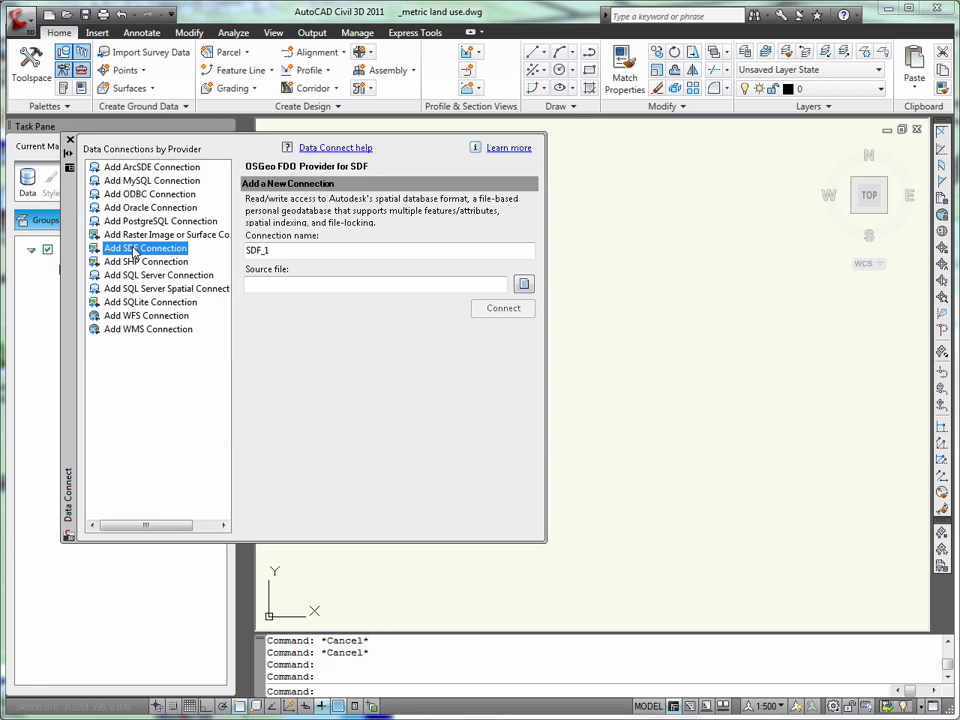
{"action": "left_click", "coordinate": [522, 287]}
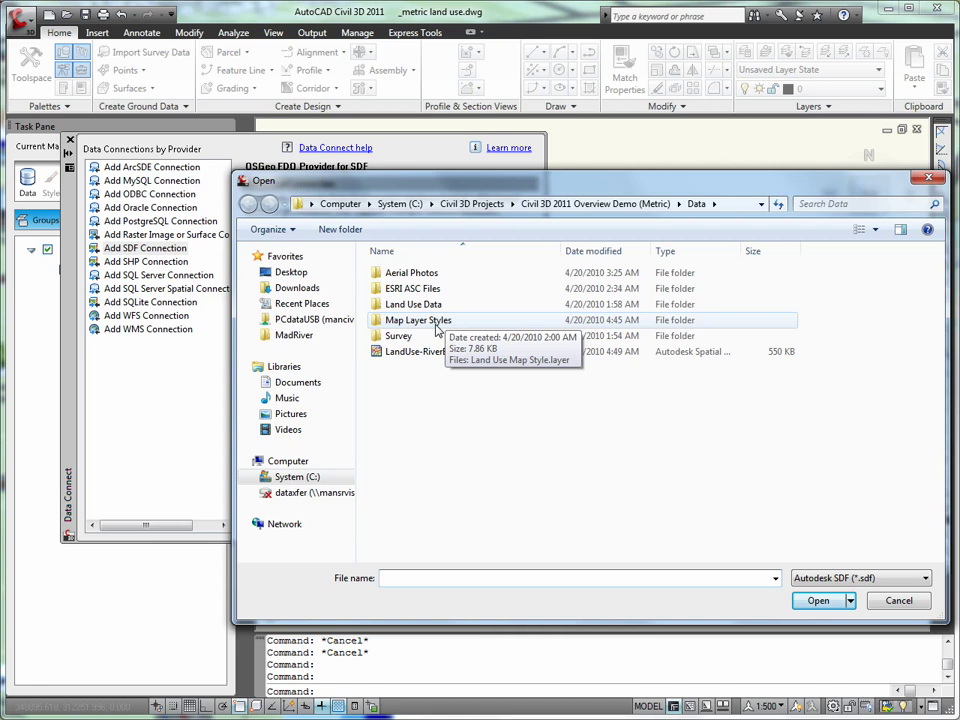
{"action": "double_click", "coordinate": [415, 304]}
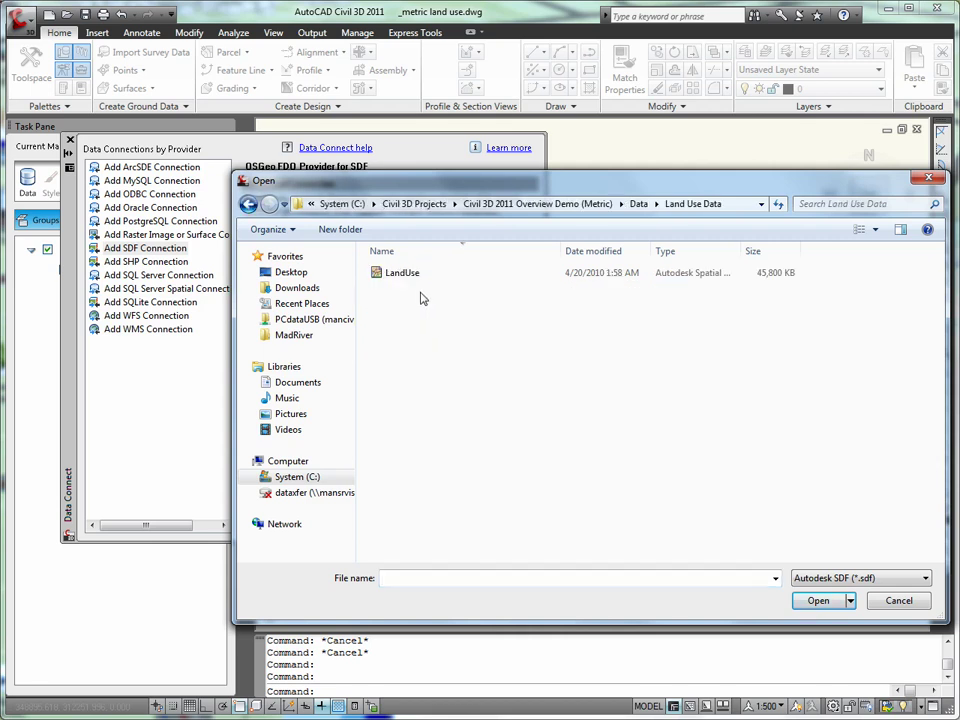
{"action": "left_click", "coordinate": [402, 273]}
{"action": "left_click", "coordinate": [818, 600]}
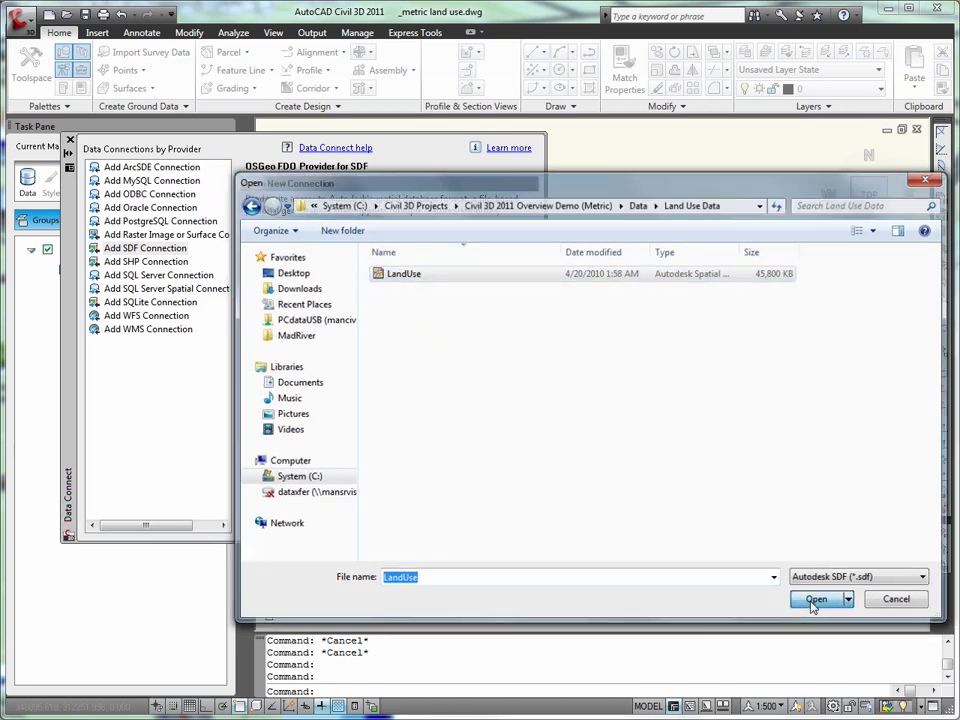
{"action": "left_click", "coordinate": [490, 312]}
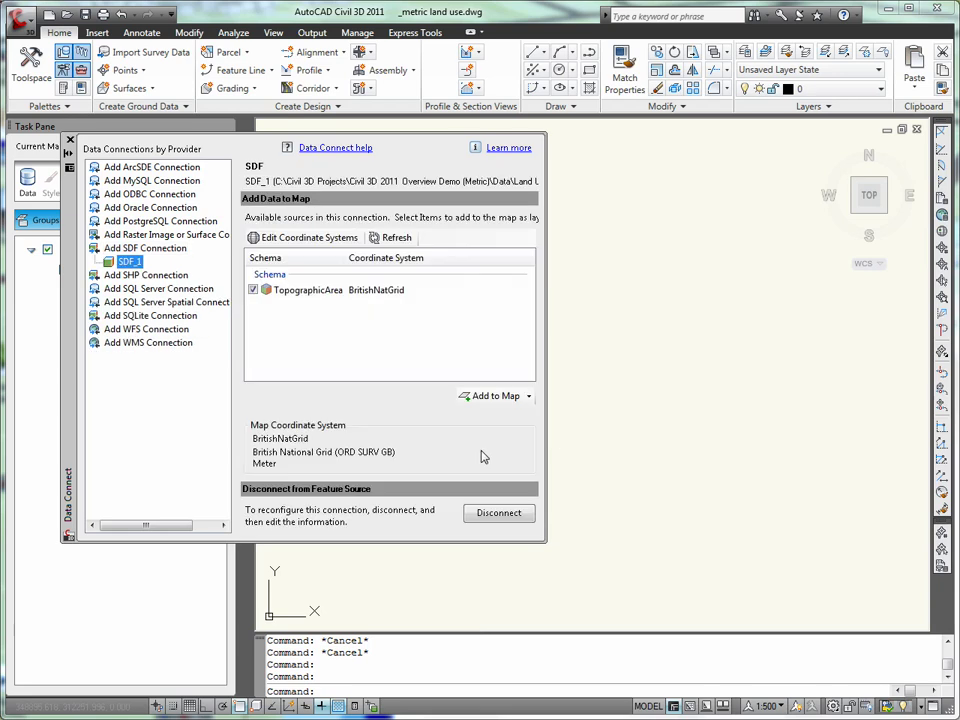
{"action": "left_click", "coordinate": [489, 395]}
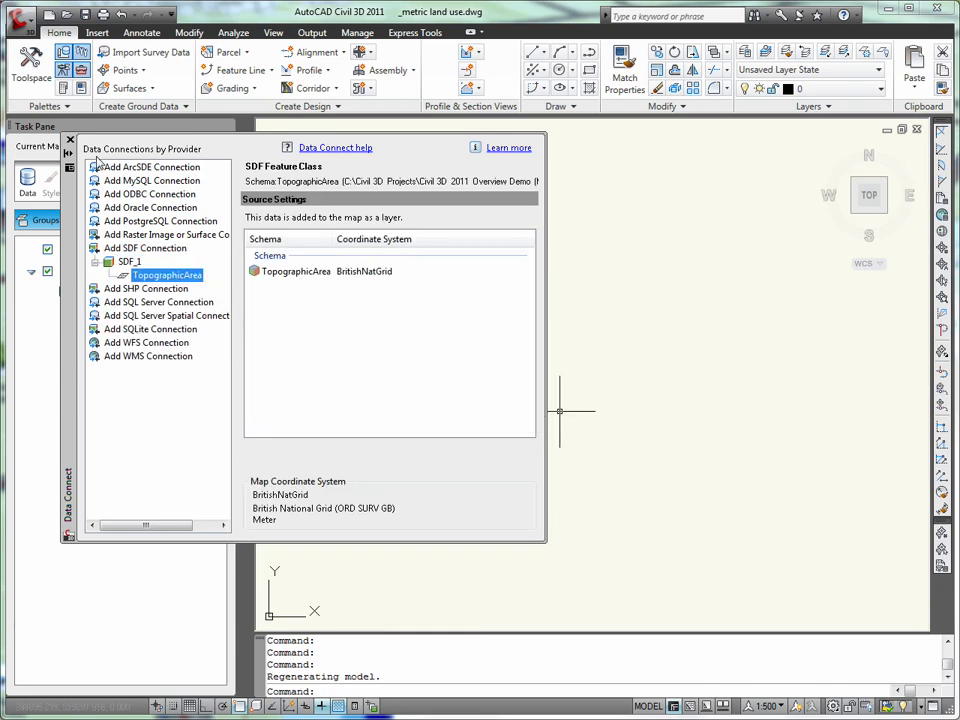
{"action": "left_click", "coordinate": [69, 139]}
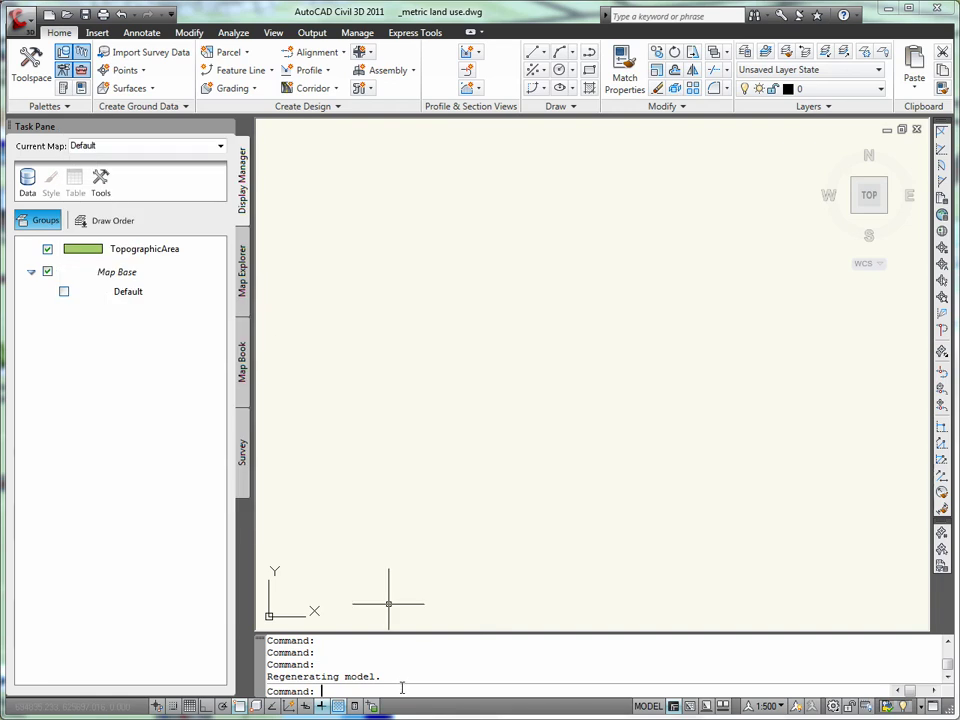
Zoom to the full land use map extents, then zoom in on the town's river meander
{"action": "type", "text": "z"}
{"action": "key", "text": "Return"}
{"action": "type", "text": "e"}
{"action": "key", "text": "Return"}
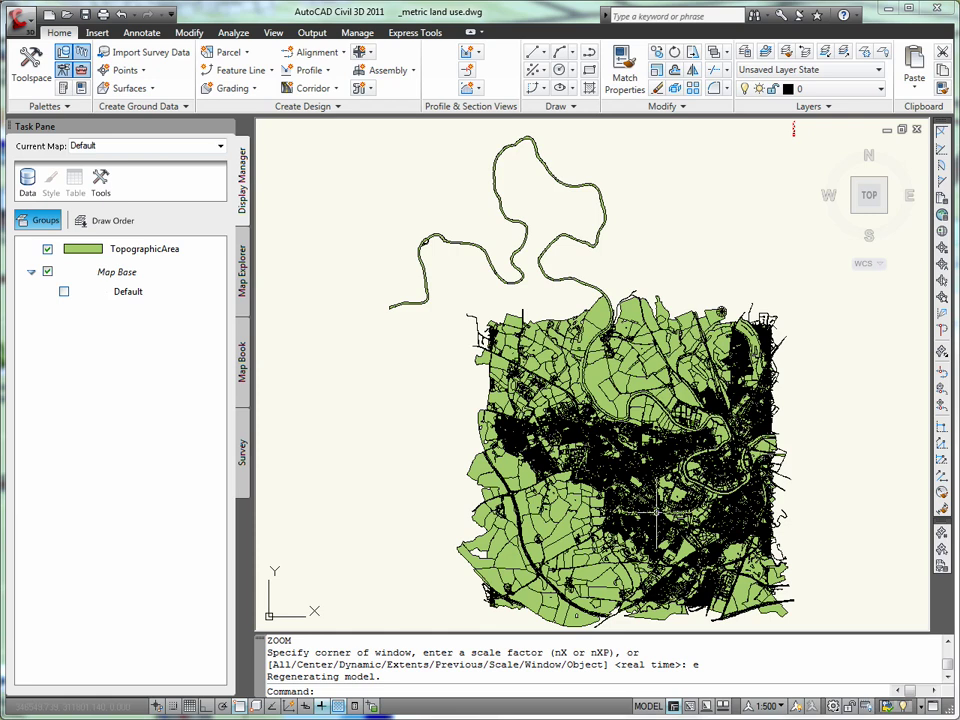
{"action": "scroll", "coordinate": [561, 516], "scroll_direction": "up", "scroll_amount": 5}
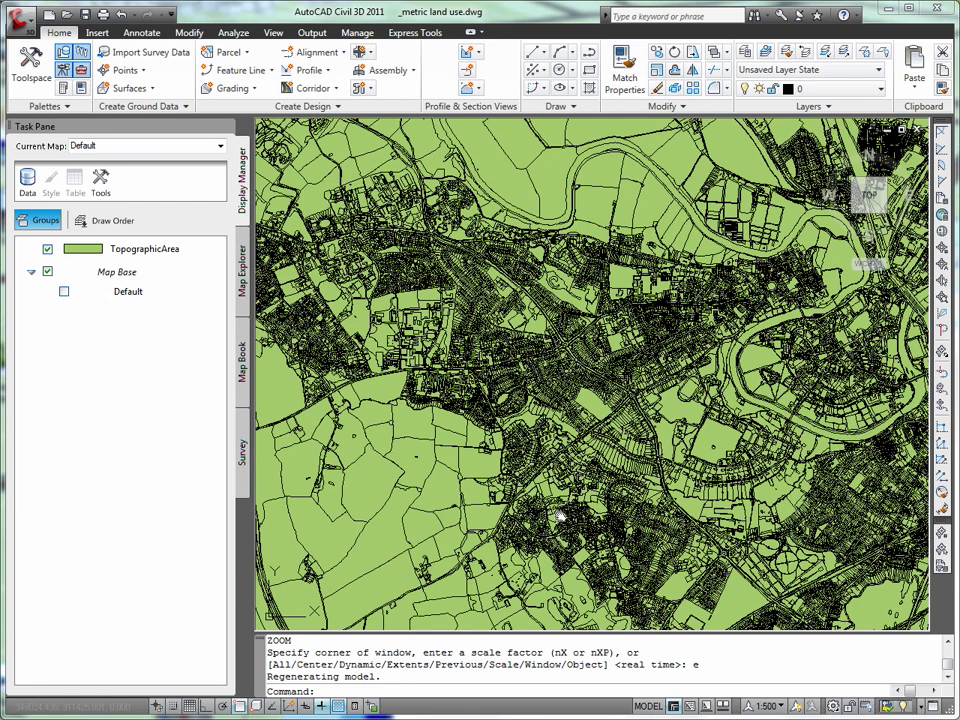
{"action": "scroll", "coordinate": [561, 516], "scroll_direction": "down", "scroll_amount": 2}
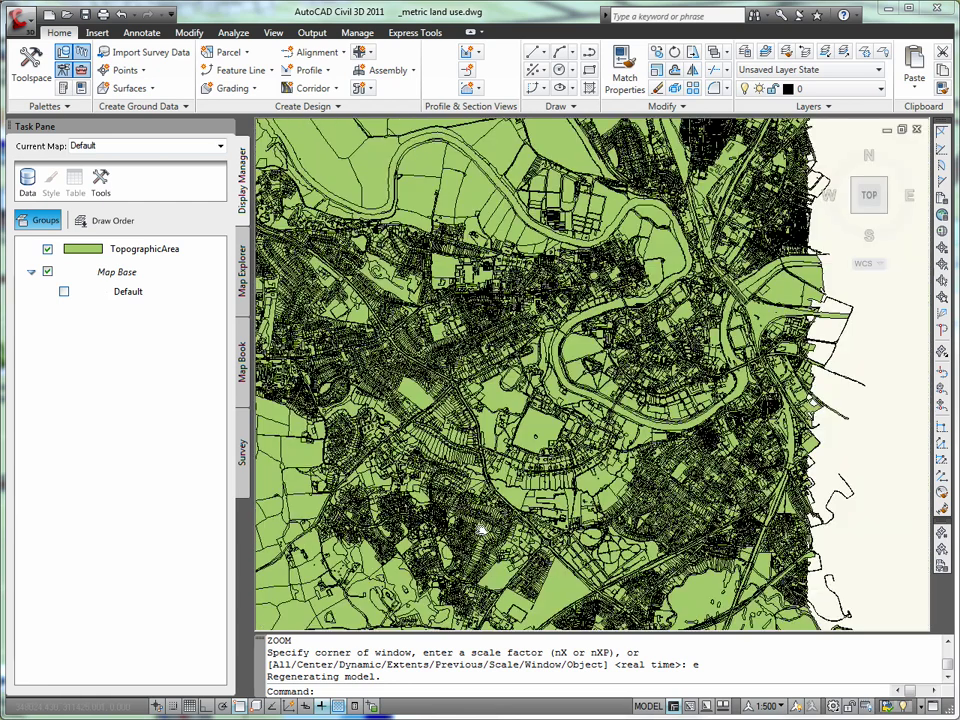
{"action": "scroll", "coordinate": [584, 365], "scroll_direction": "up", "scroll_amount": 3}
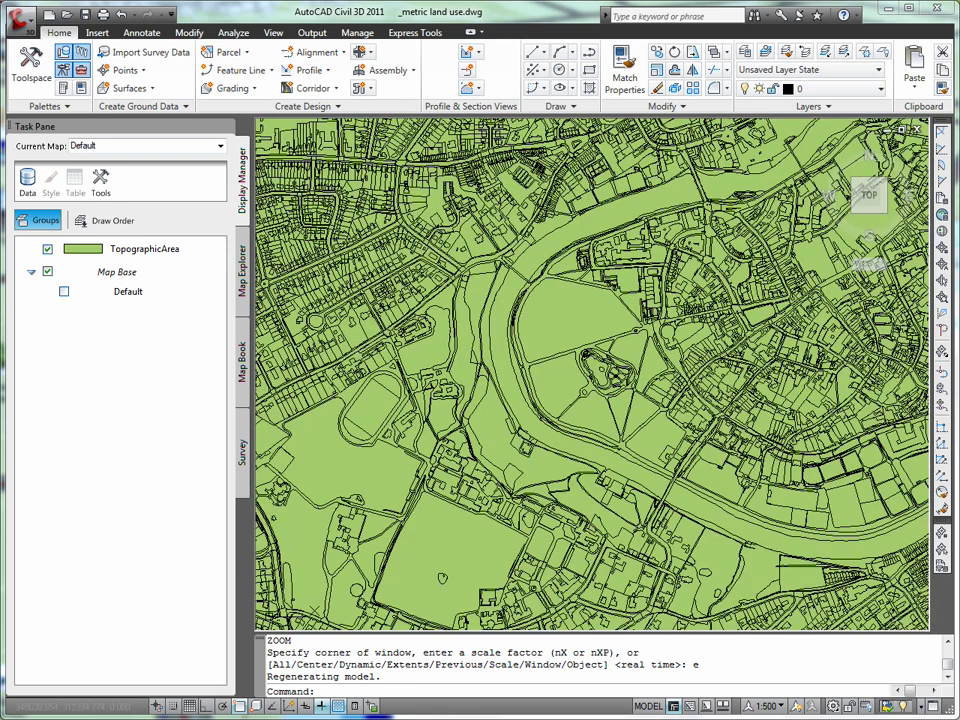
{"action": "middle_click_drag", "start_coordinate": [584, 428], "coordinate": [587, 465]}
{"action": "left_click", "coordinate": [592, 365]}
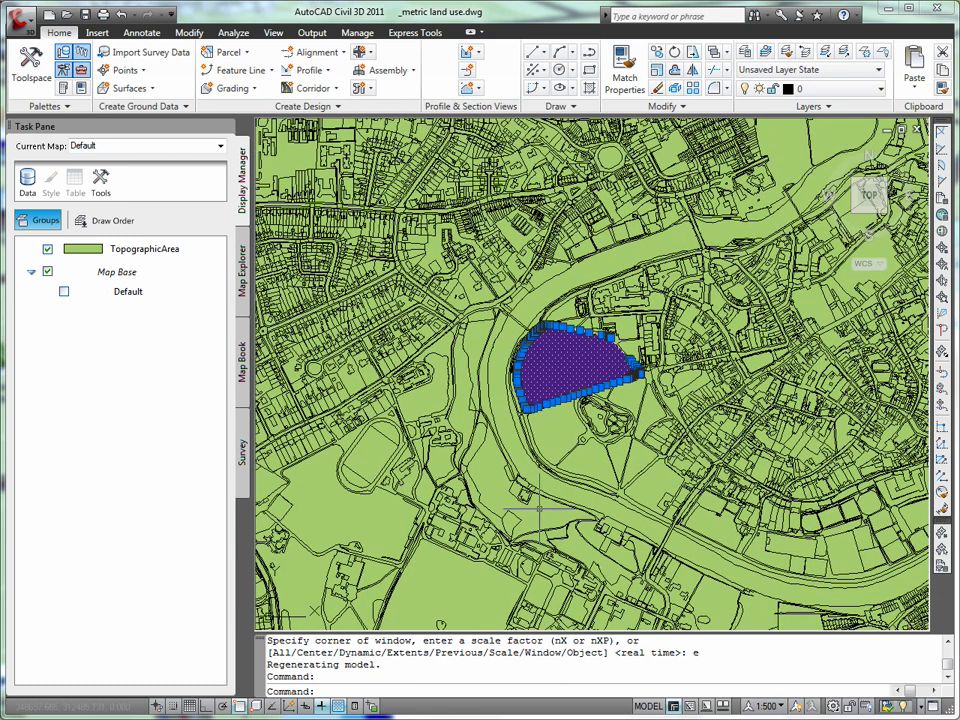
{"action": "key", "text": "Escape"}
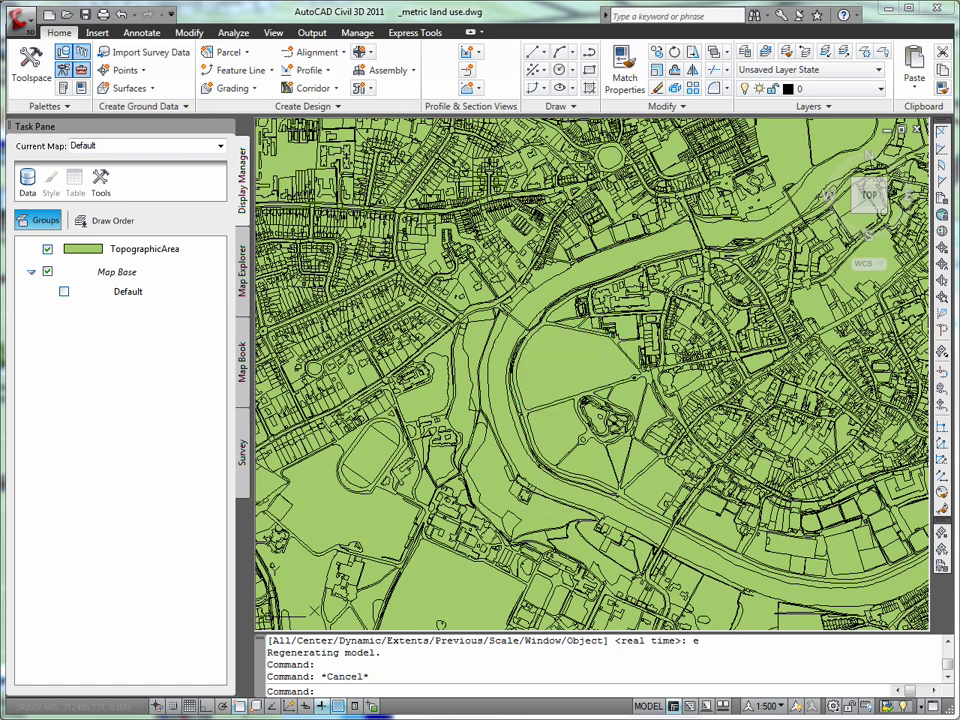
{"action": "left_click", "coordinate": [561, 370]}
{"action": "right_click", "coordinate": [561, 370]}
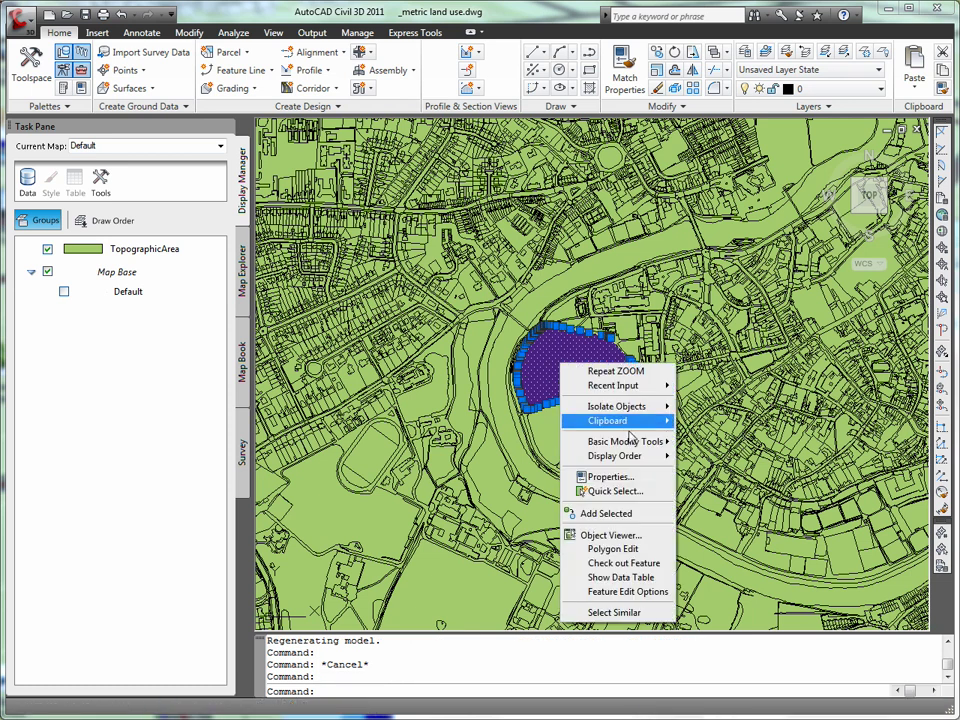
{"action": "left_click", "coordinate": [657, 578]}
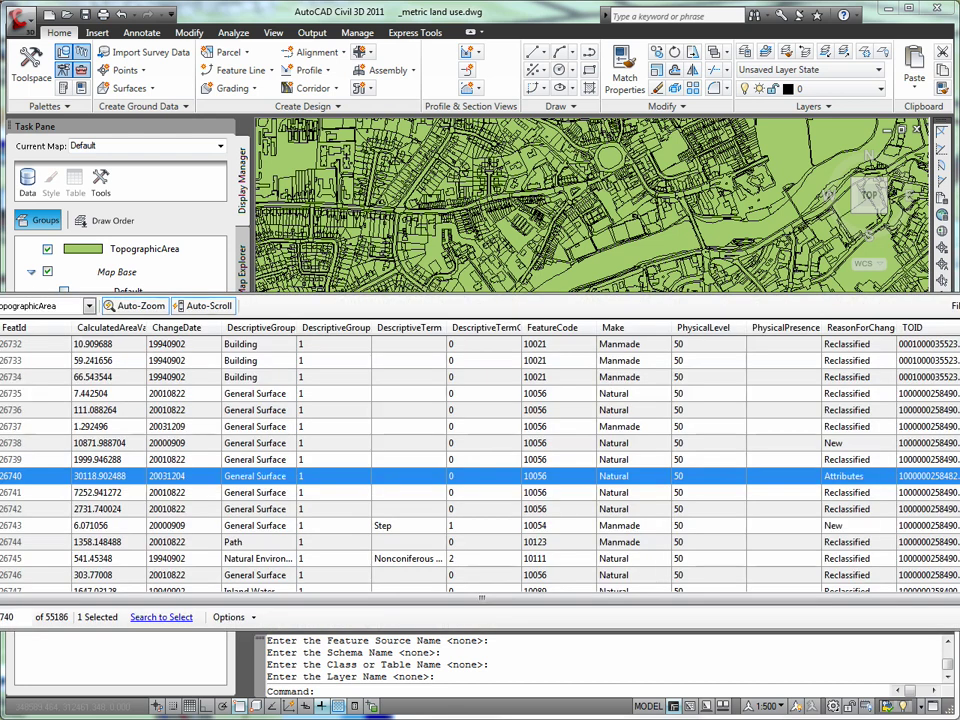
{"action": "left_click_drag", "start_coordinate": [2, 630], "coordinate": [114, 594]}
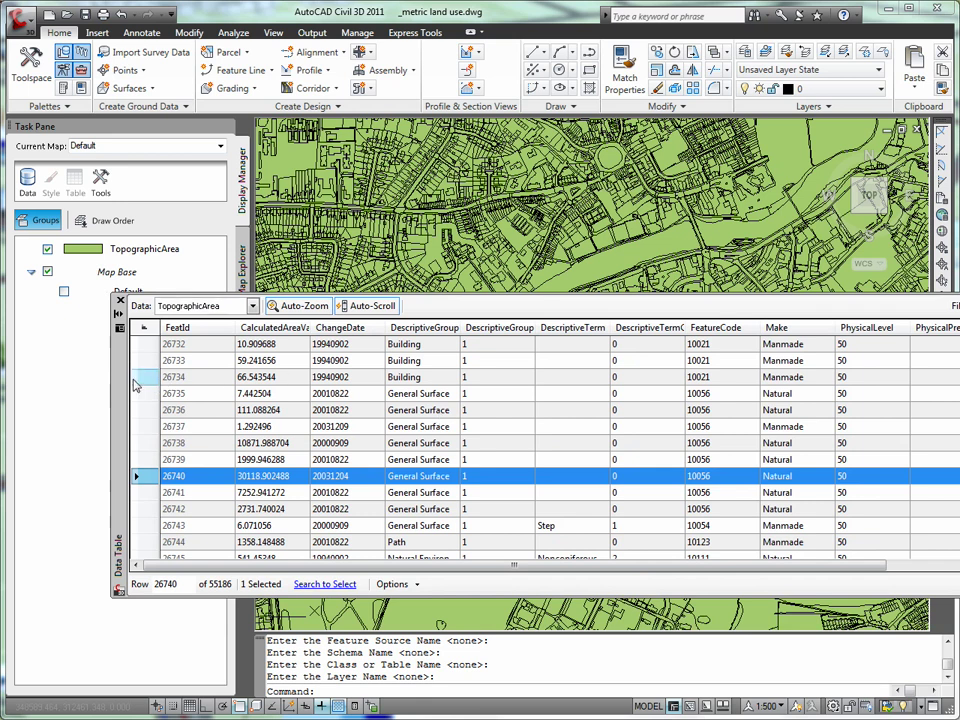
{"action": "left_click_drag", "start_coordinate": [120, 386], "coordinate": [22, 330]}
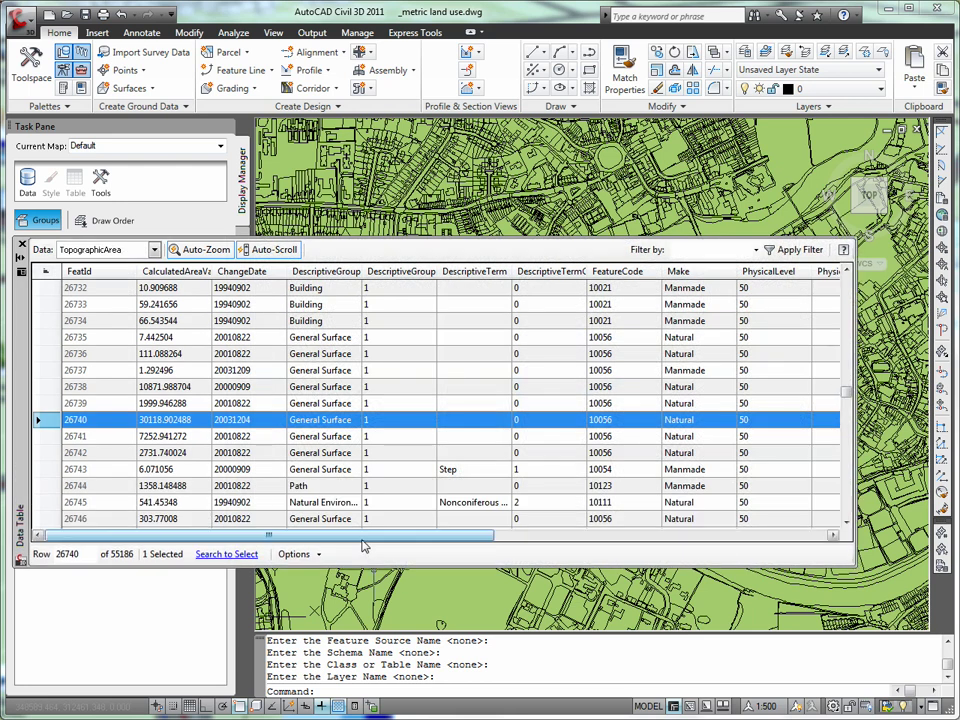
{"action": "left_click_drag", "start_coordinate": [364, 540], "coordinate": [671, 545]}
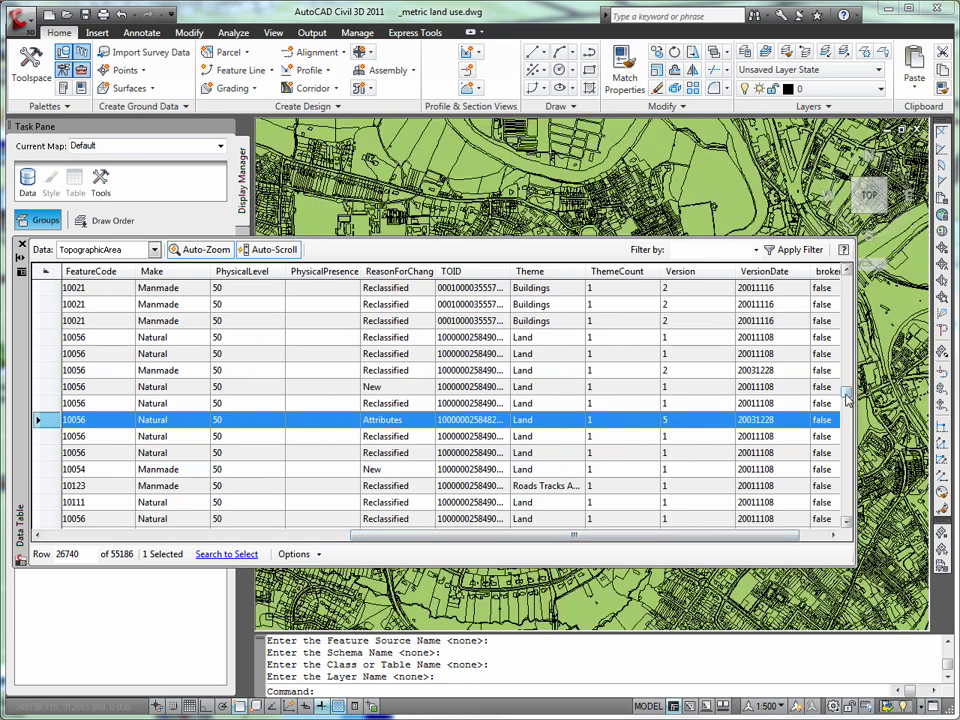
{"action": "left_click_drag", "start_coordinate": [845, 392], "coordinate": [846, 405]}
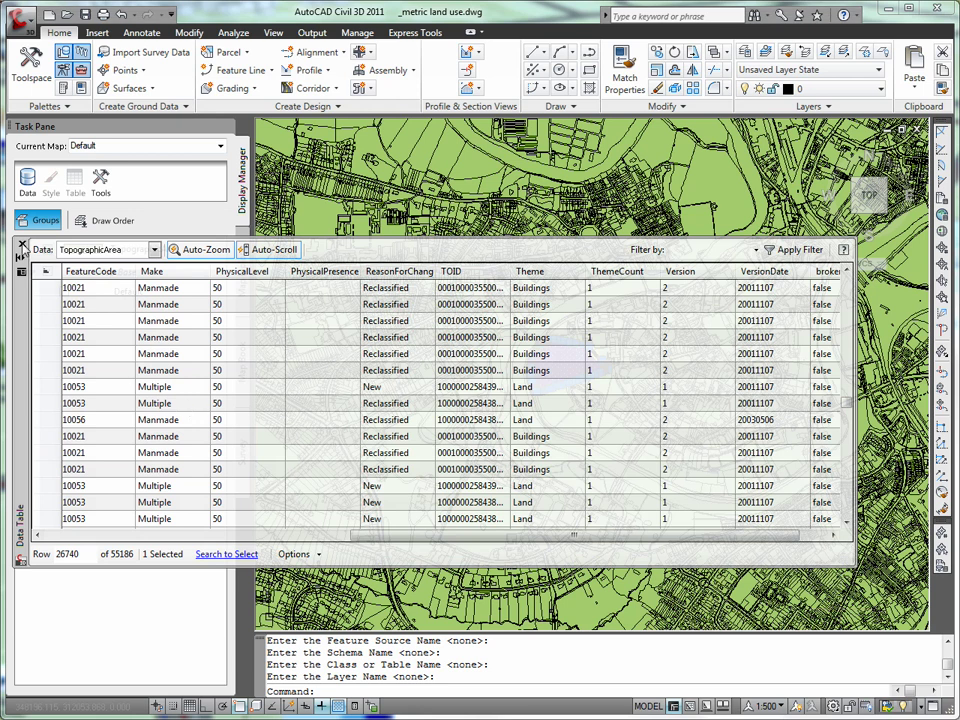
Close the attribute table and open the Style Editor for the TopographicArea layer
{"action": "left_click", "coordinate": [21, 245]}
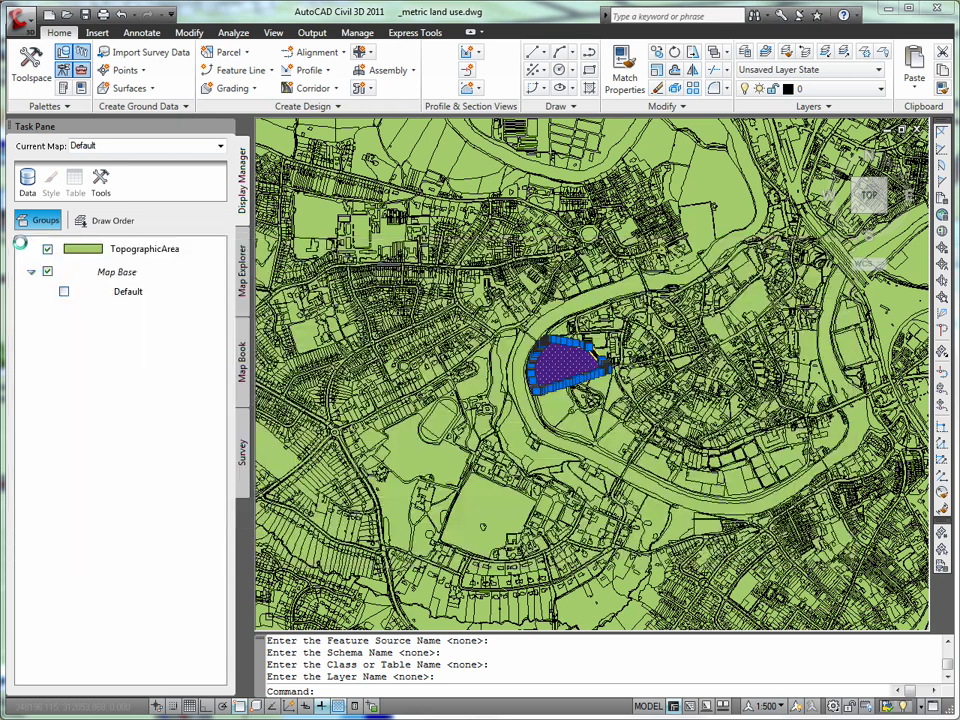
{"action": "left_click", "coordinate": [164, 250]}
{"action": "right_click", "coordinate": [166, 254]}
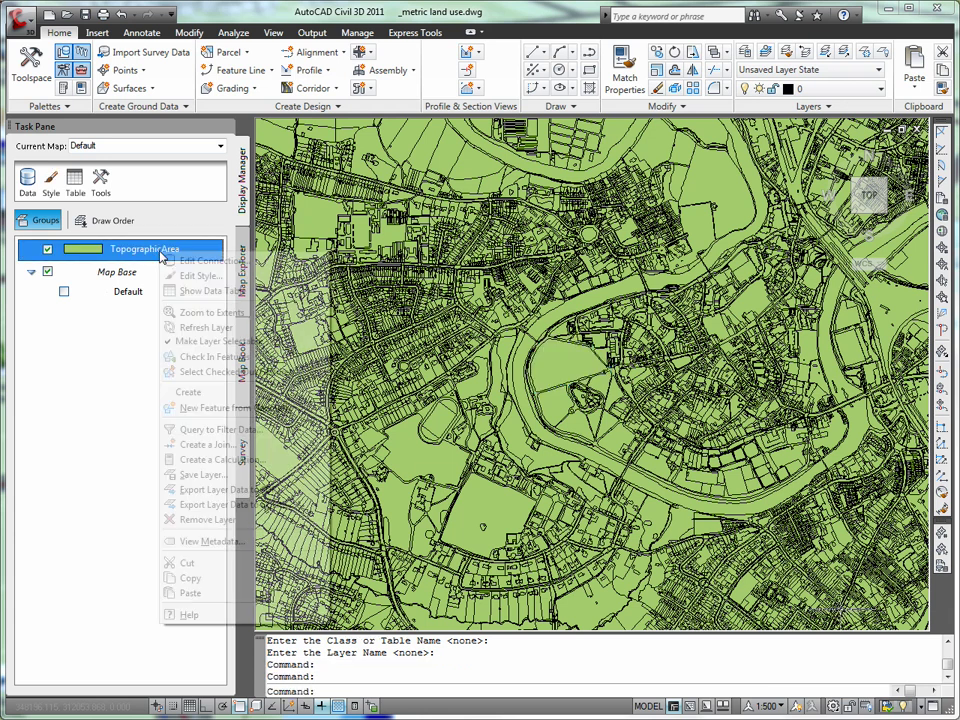
{"action": "left_click", "coordinate": [258, 276]}
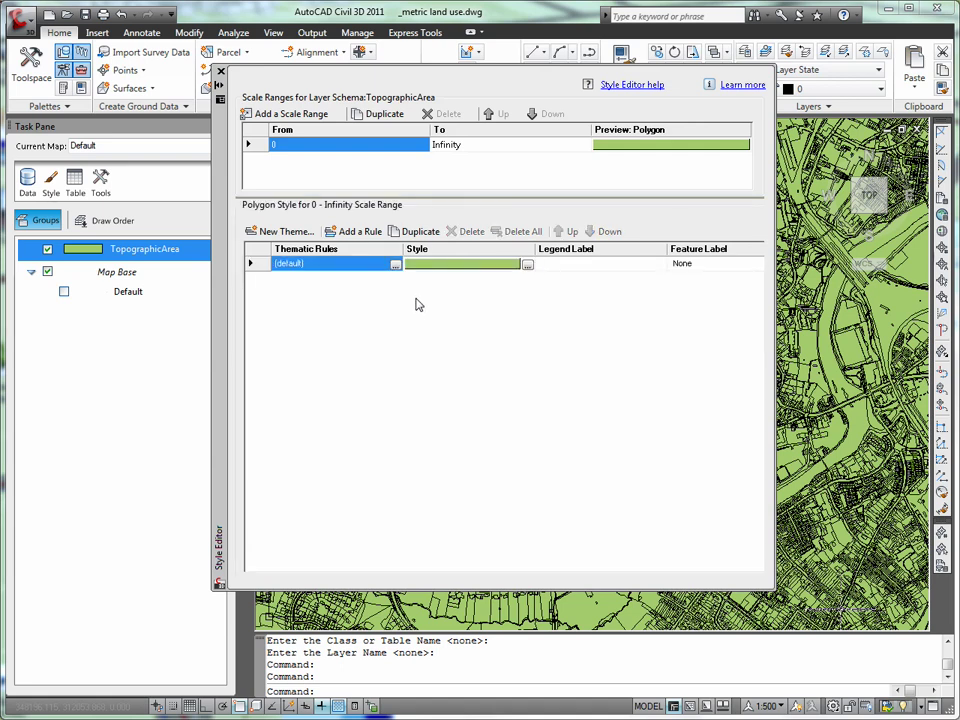
Create a new polygon theme on the Theme property using the Land Use 1 colour palette
{"action": "left_click", "coordinate": [288, 232]}
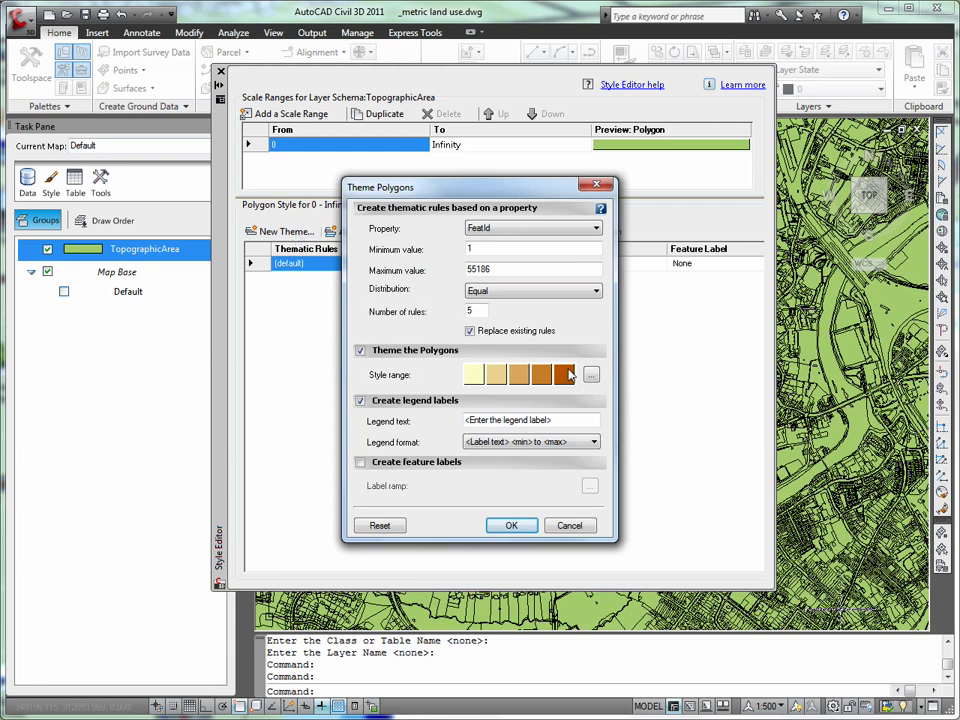
{"action": "left_click", "coordinate": [597, 228]}
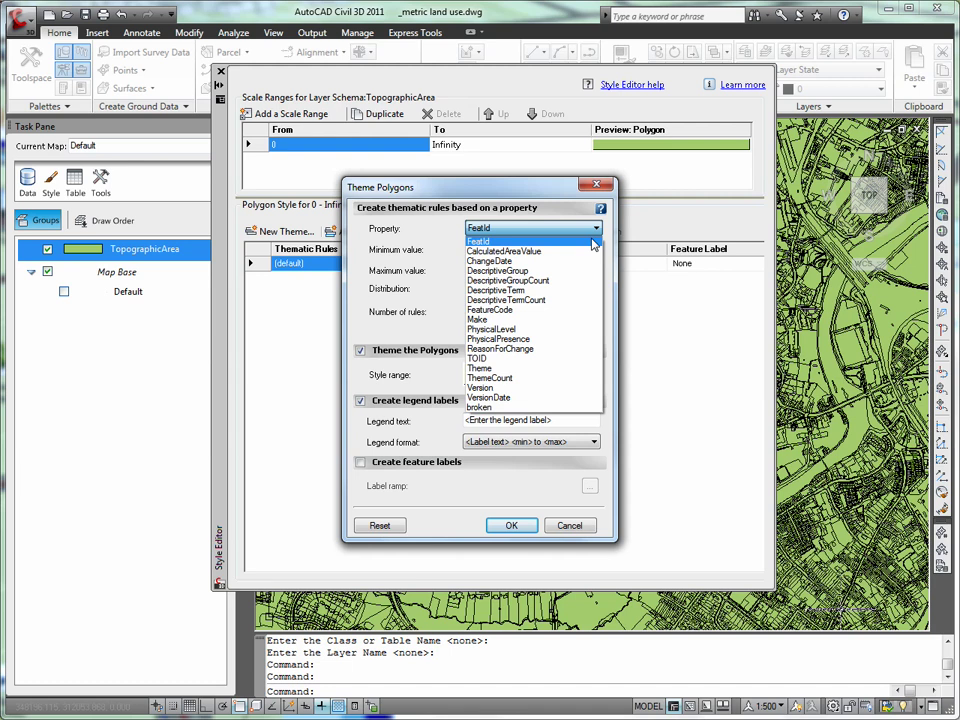
{"action": "left_click", "coordinate": [563, 369]}
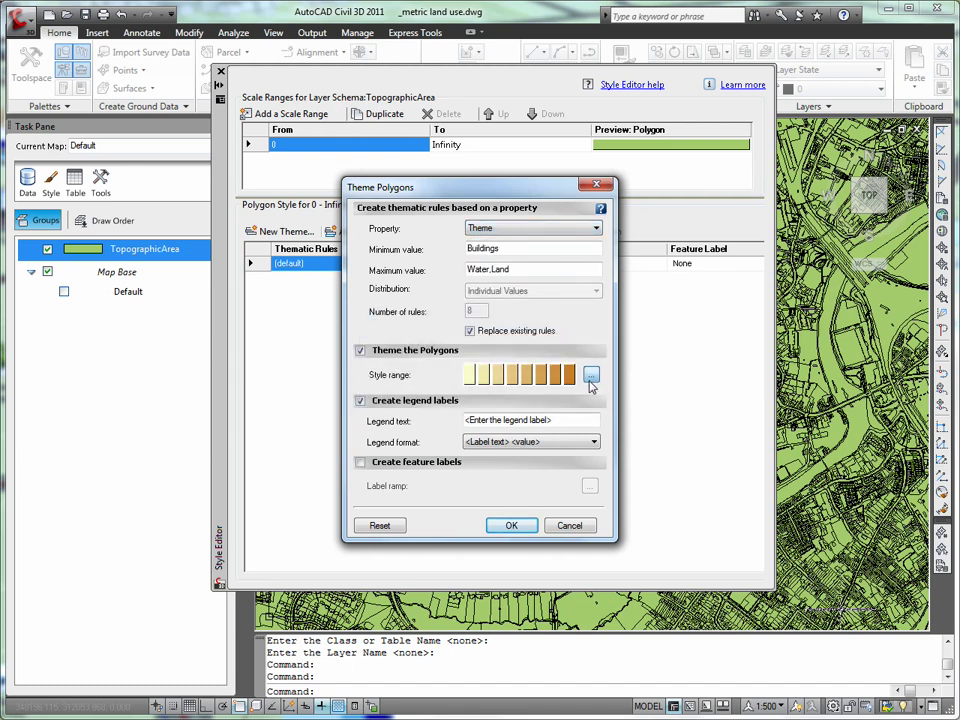
{"action": "left_click", "coordinate": [591, 376]}
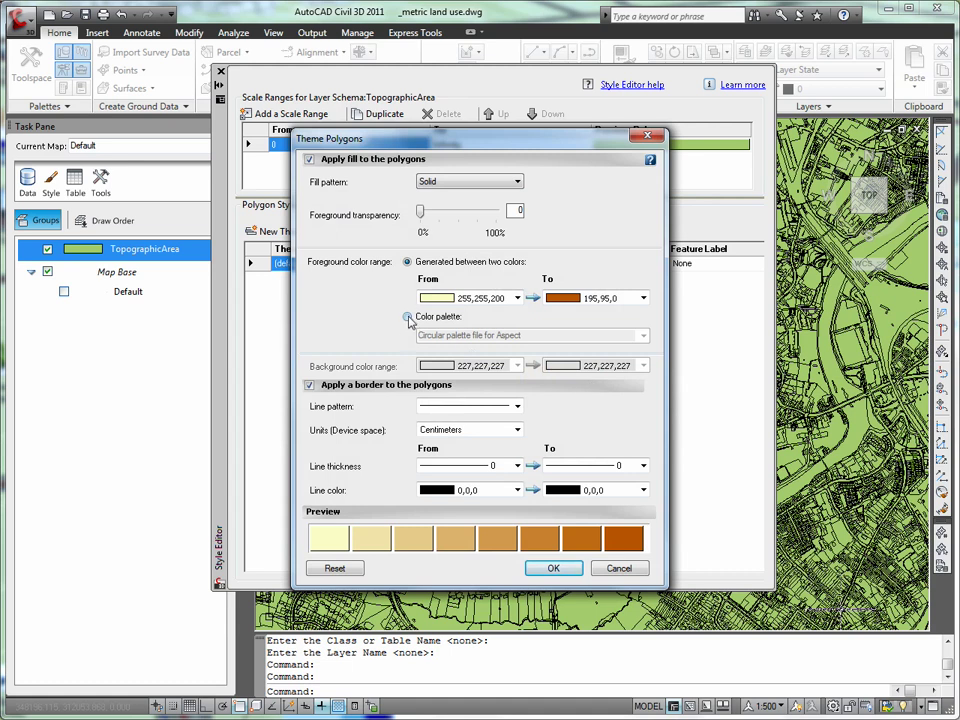
{"action": "left_click", "coordinate": [407, 317]}
{"action": "left_click", "coordinate": [644, 338]}
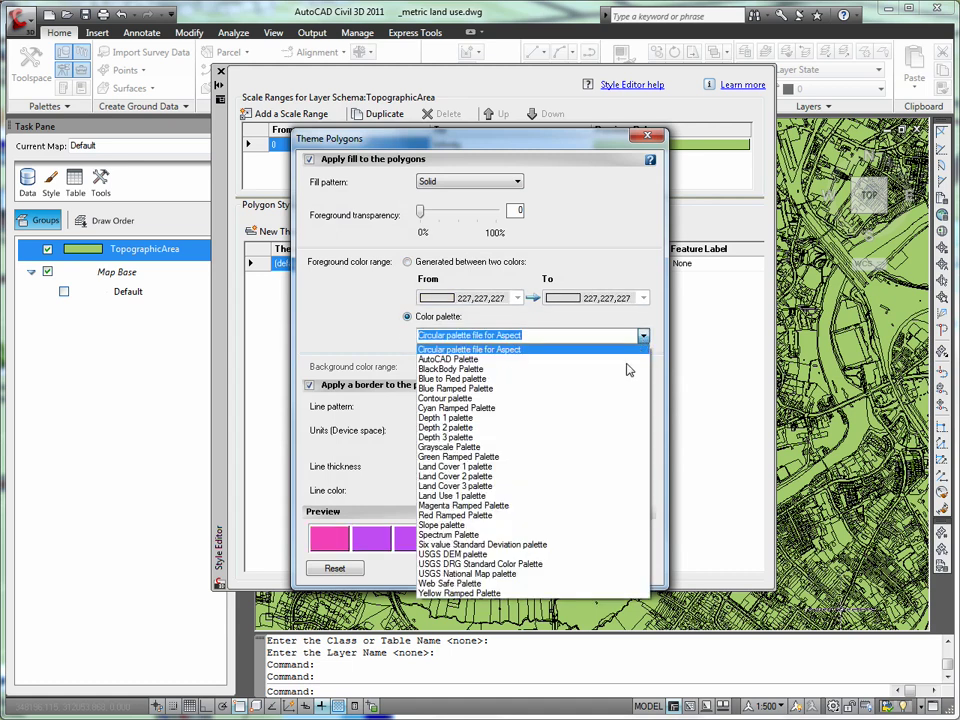
{"action": "left_click", "coordinate": [600, 495]}
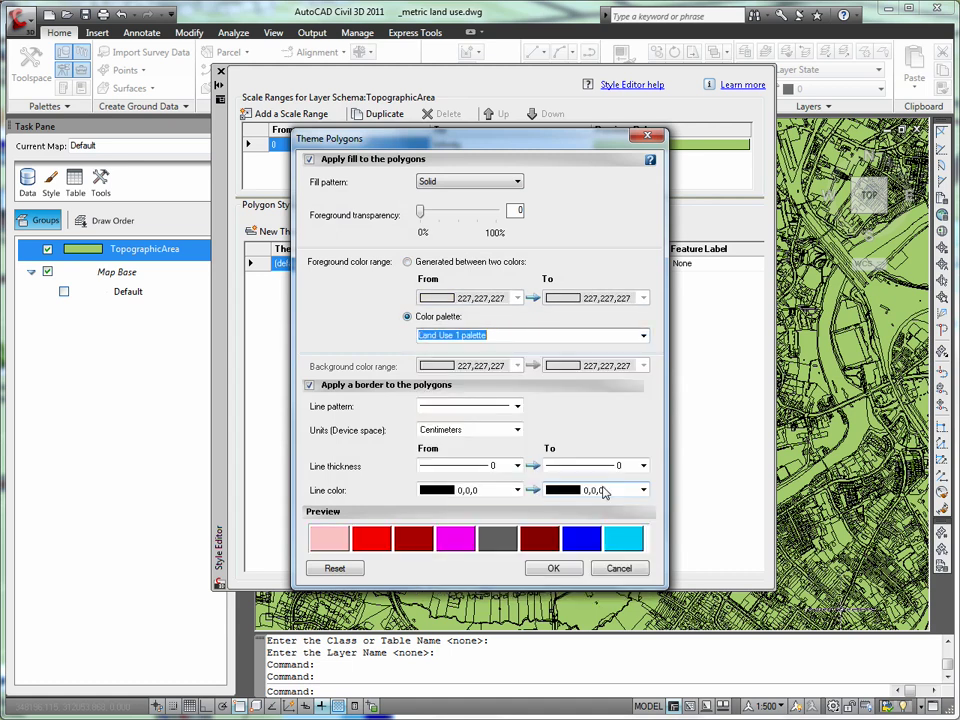
{"action": "left_click", "coordinate": [553, 568]}
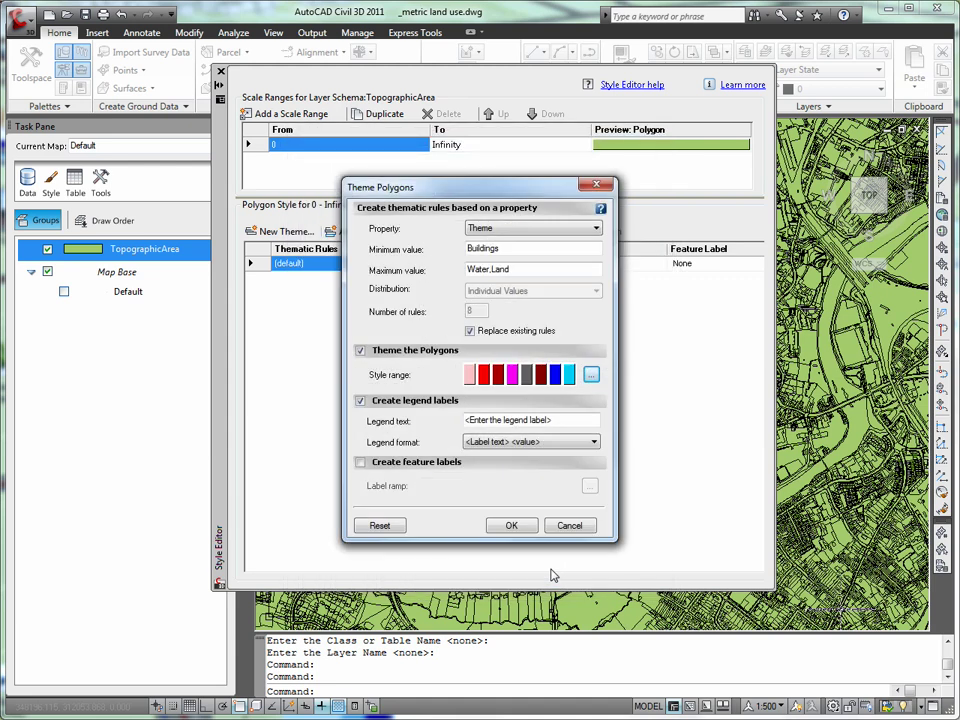
Apply the Theme colour rules to TopographicArea and centre the view on the park in the river loop
{"action": "left_click", "coordinate": [514, 525]}
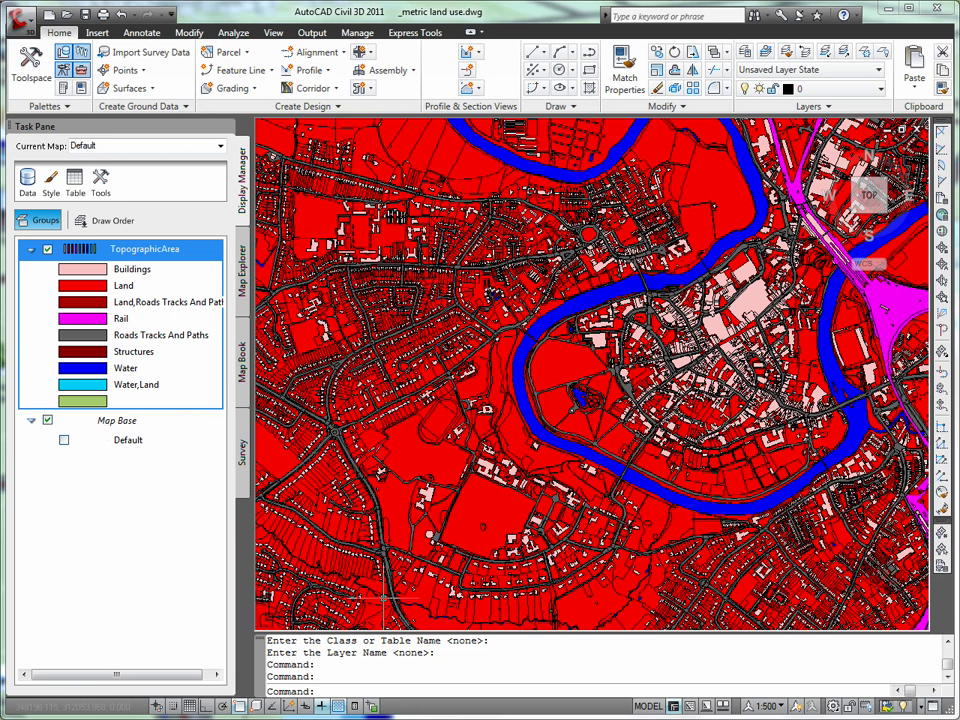
{"action": "scroll", "coordinate": [745, 362], "scroll_direction": "up", "scroll_amount": 2}
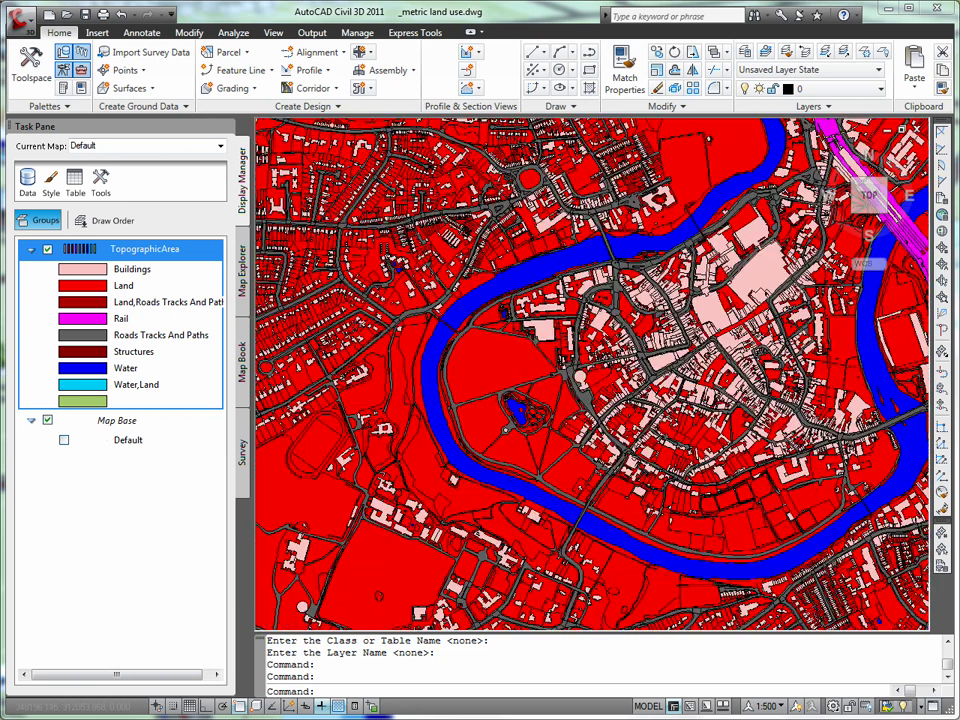
{"action": "scroll", "coordinate": [616, 382], "scroll_direction": "up", "scroll_amount": 4}
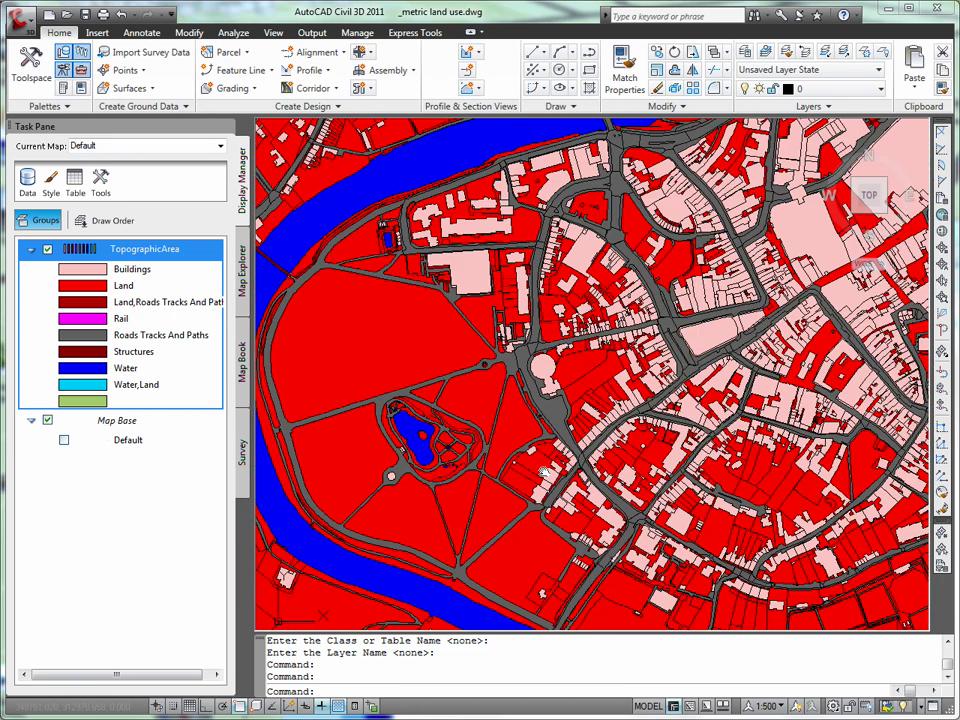
{"action": "middle_click_drag", "start_coordinate": [543, 470], "coordinate": [542, 523]}
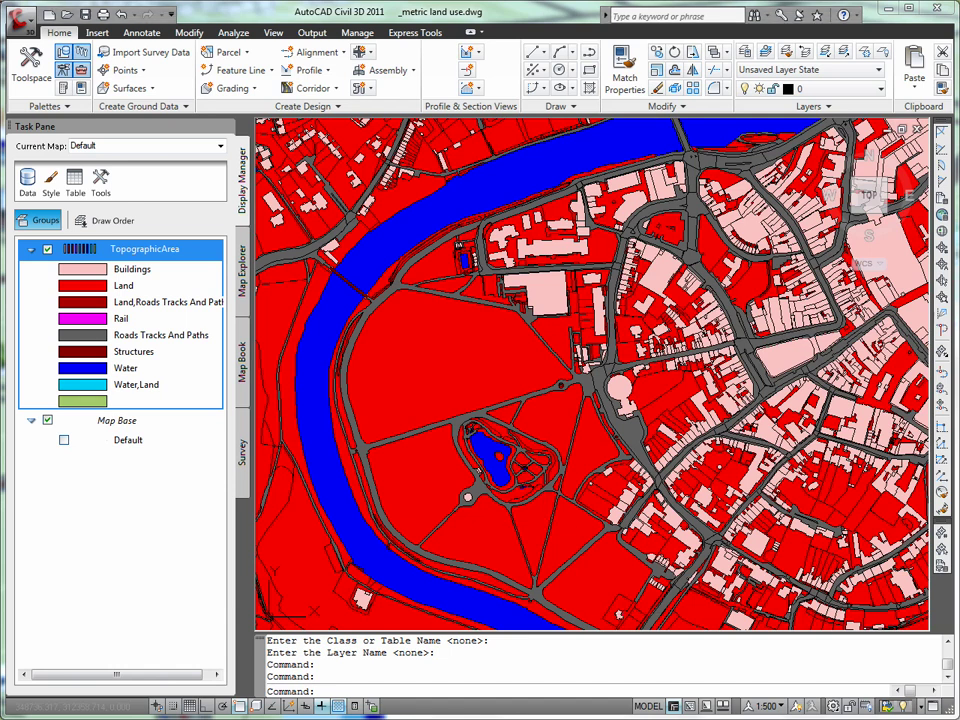
Add the saved Land Use Map Style.layer file from Explorer to the Display Manager
{"action": "key", "text": "alt+Tab"}
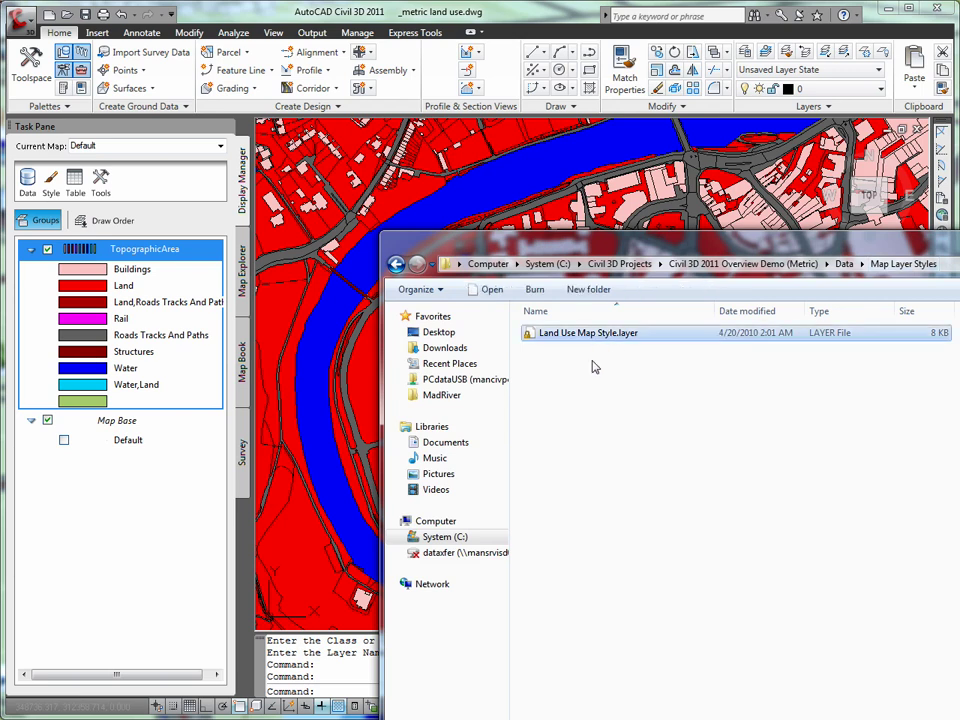
{"action": "left_click_drag", "start_coordinate": [621, 336], "coordinate": [172, 421]}
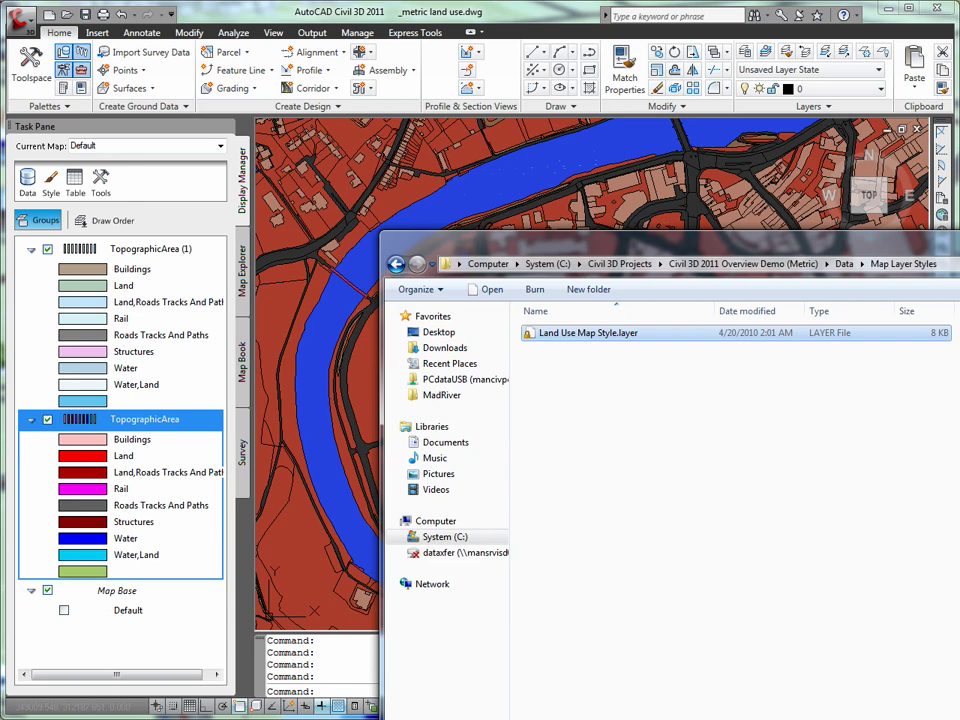
{"action": "left_click_drag", "start_coordinate": [600, 242], "coordinate": [363, 258]}
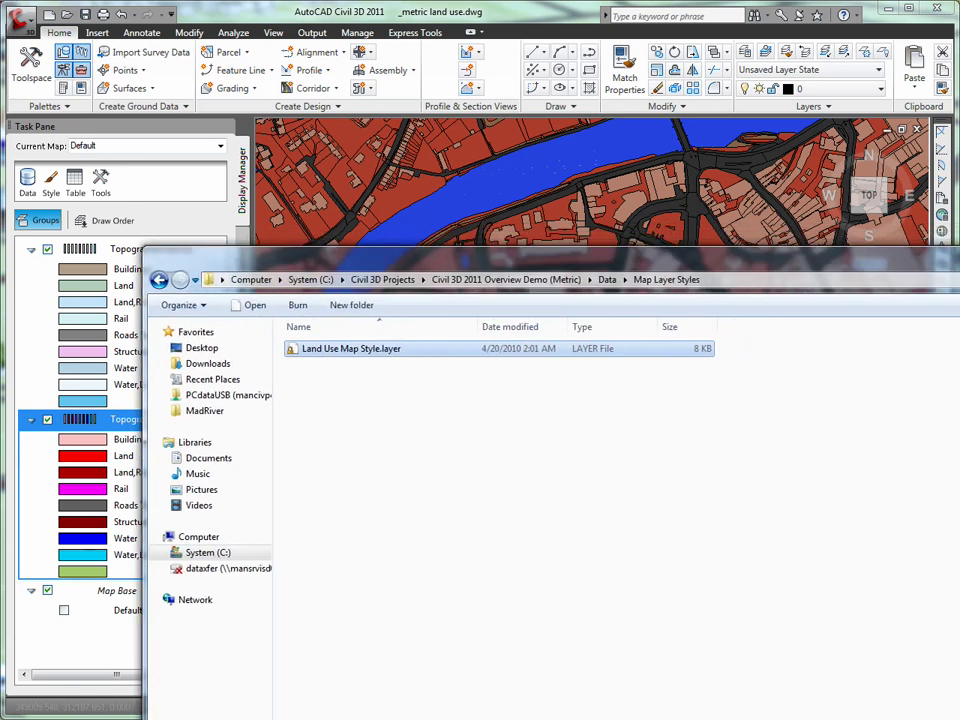
{"action": "key", "text": "alt+Tab"}
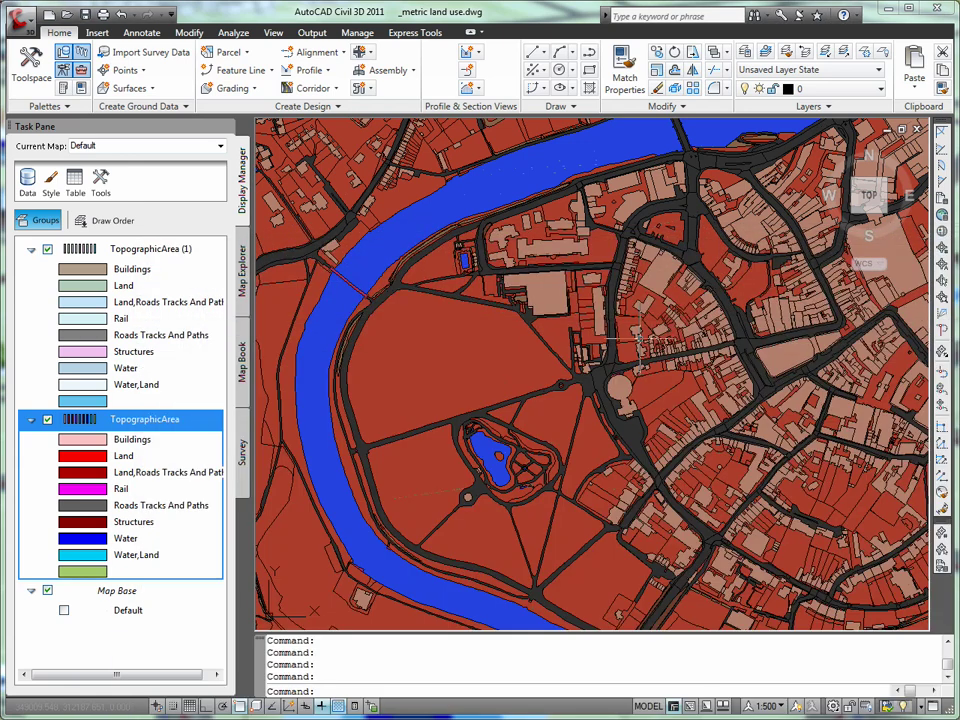
Hide the original red-themed TopographicArea layer and choose to remove it
{"action": "left_click", "coordinate": [47, 420]}
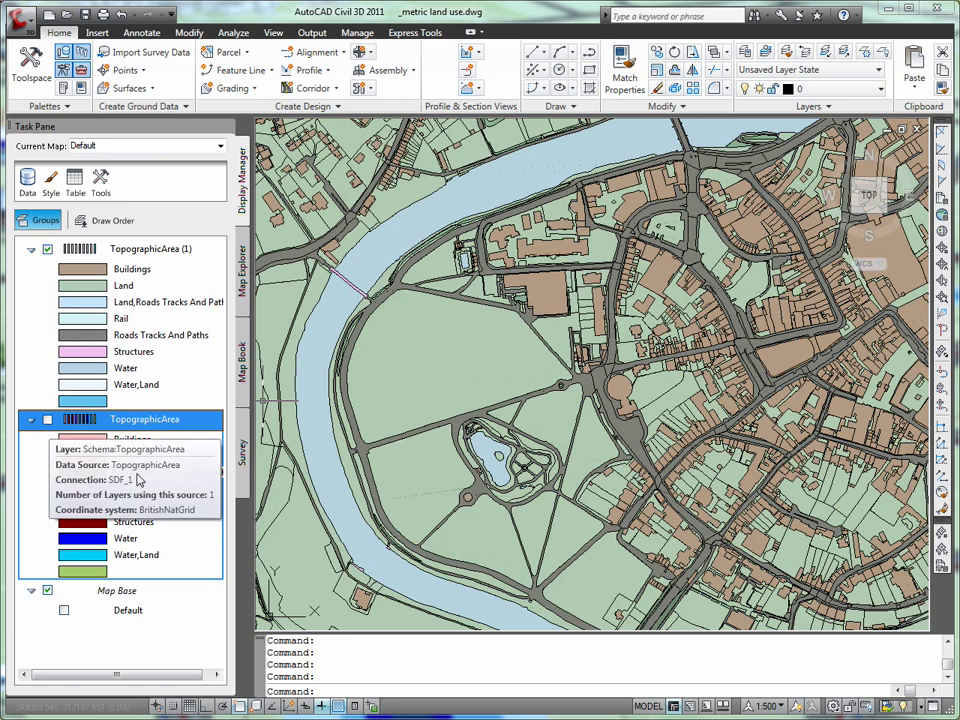
{"action": "left_click", "coordinate": [31, 420]}
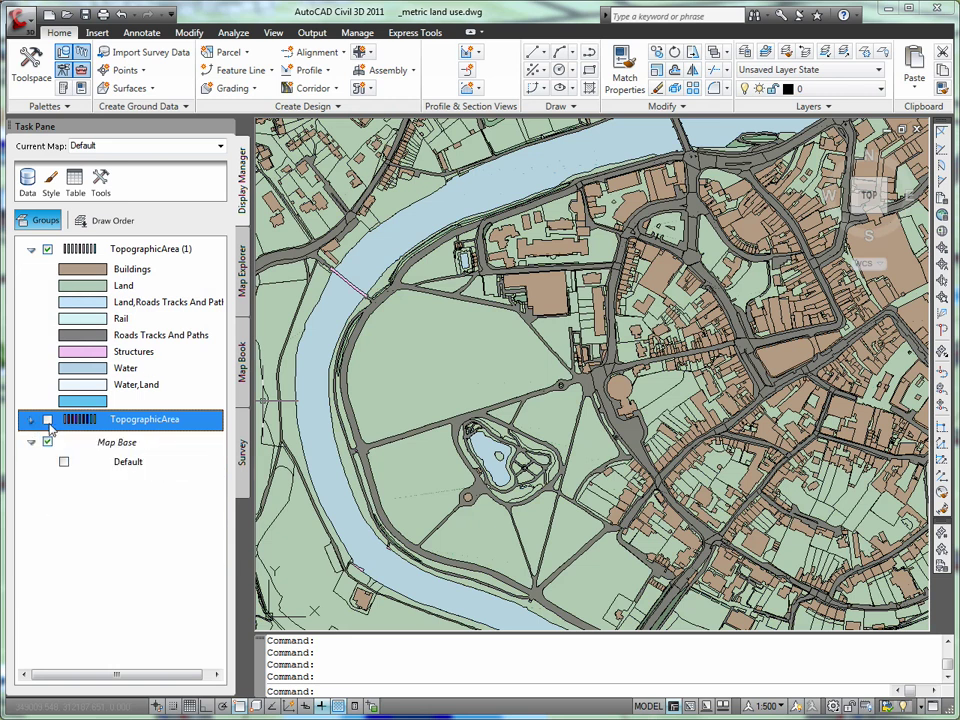
{"action": "right_click", "coordinate": [120, 420]}
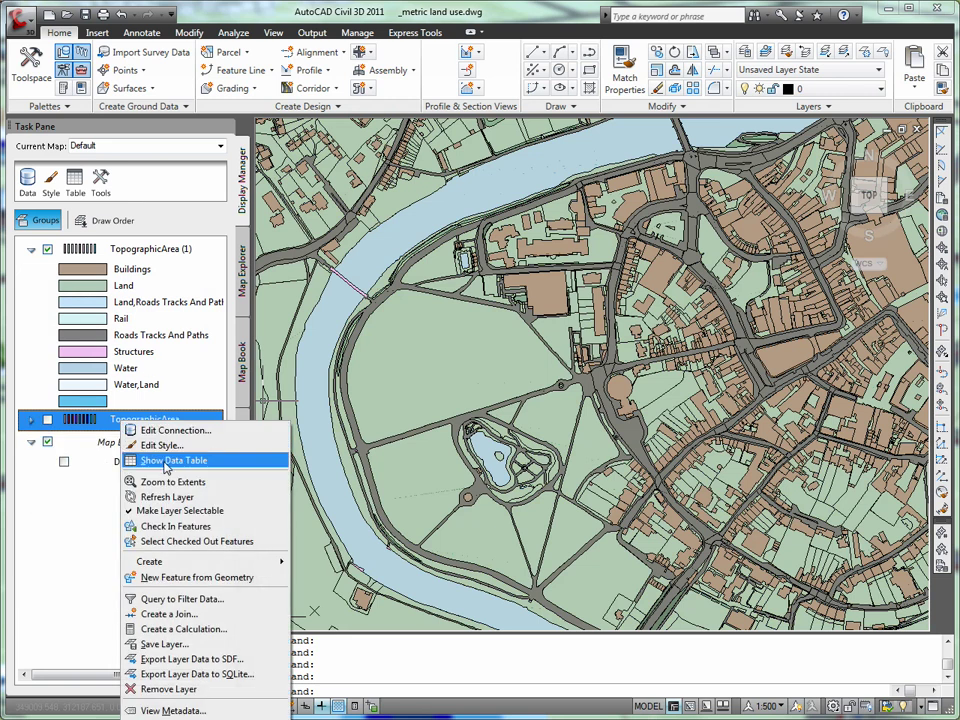
{"action": "left_click", "coordinate": [168, 689]}
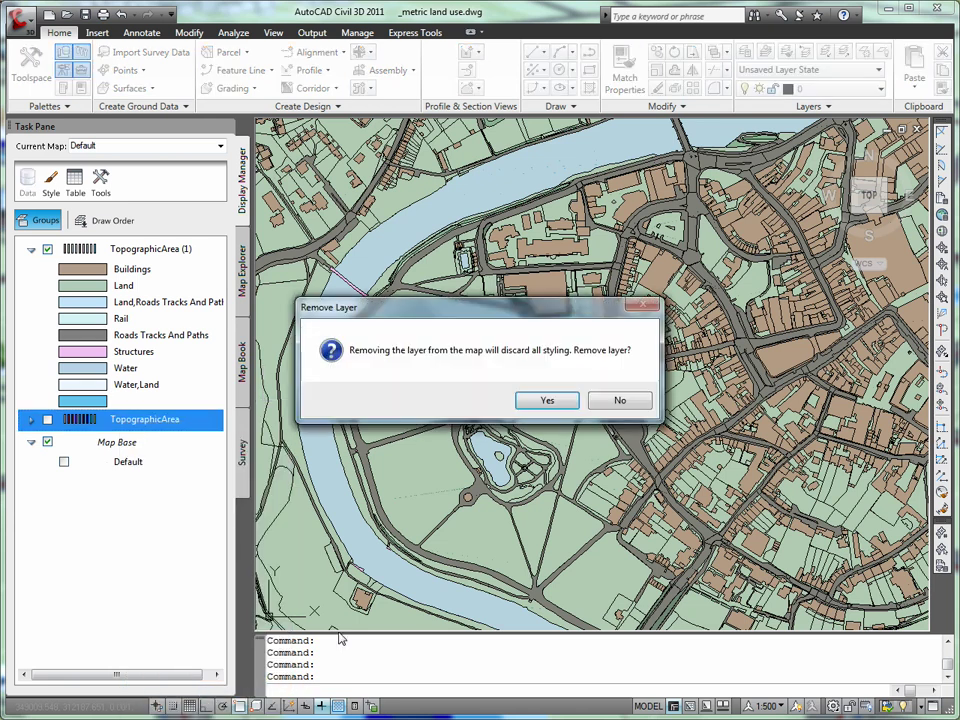
Confirm removing the old layer and switch to the Task-based Geospatial workspace
{"action": "key", "text": "Return"}
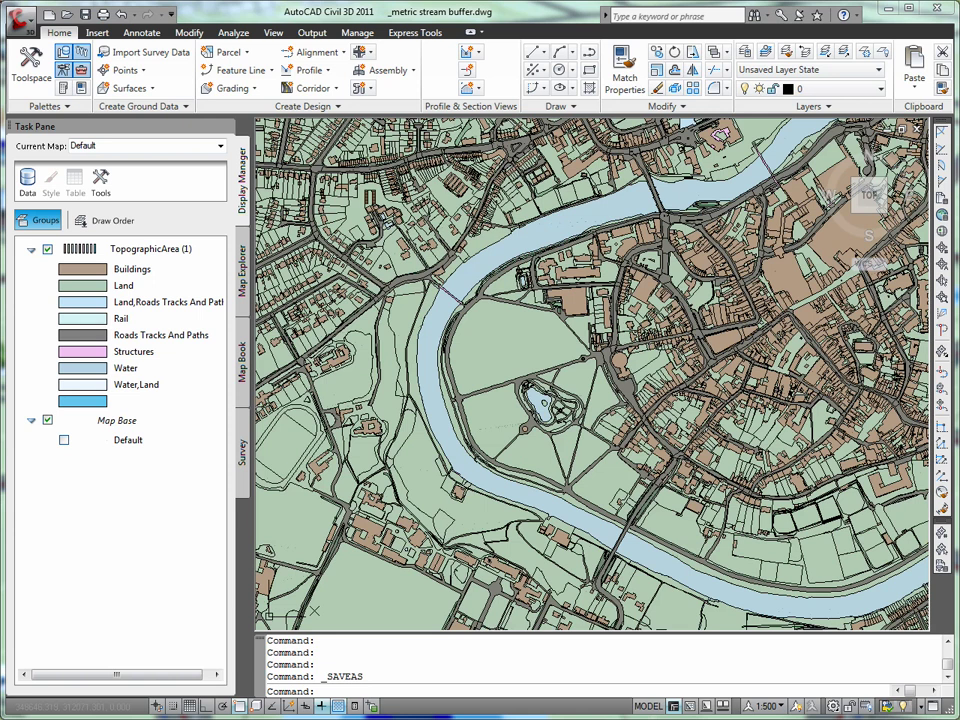
{"action": "left_click", "coordinate": [834, 706]}
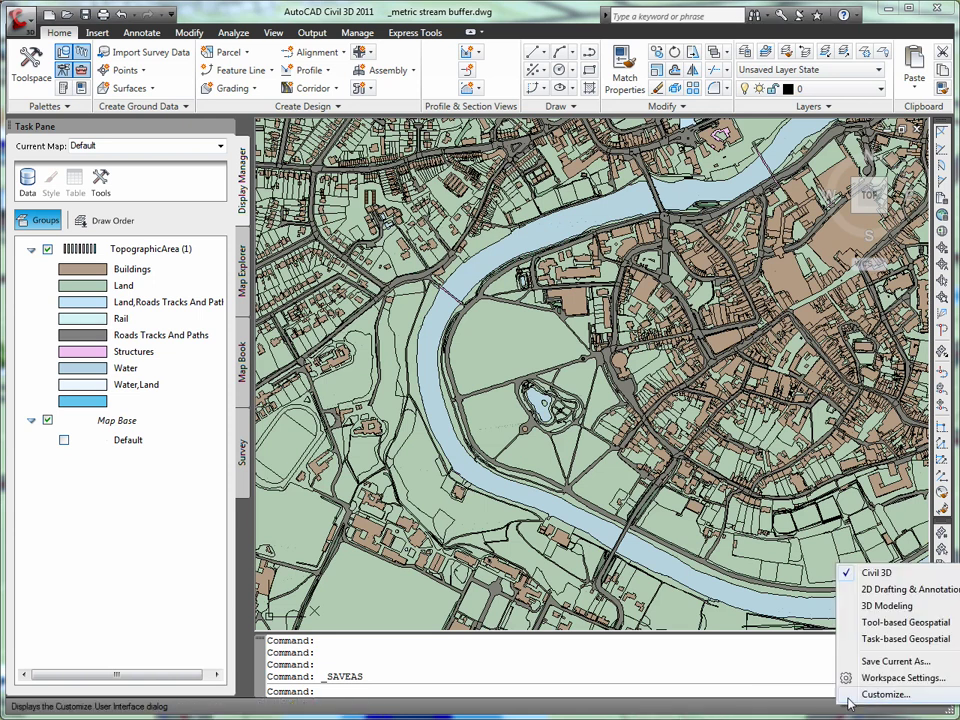
{"action": "left_click", "coordinate": [905, 639]}
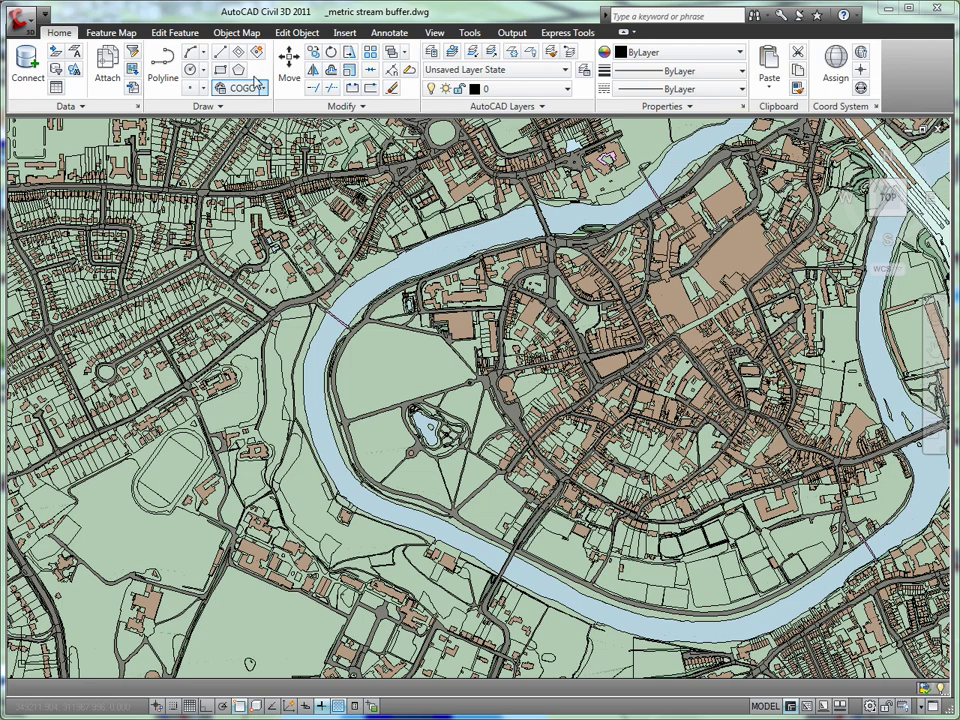
Buffer the river features by 50 m into a merged output layer named StreamBuffer
{"action": "left_click", "coordinate": [118, 33]}
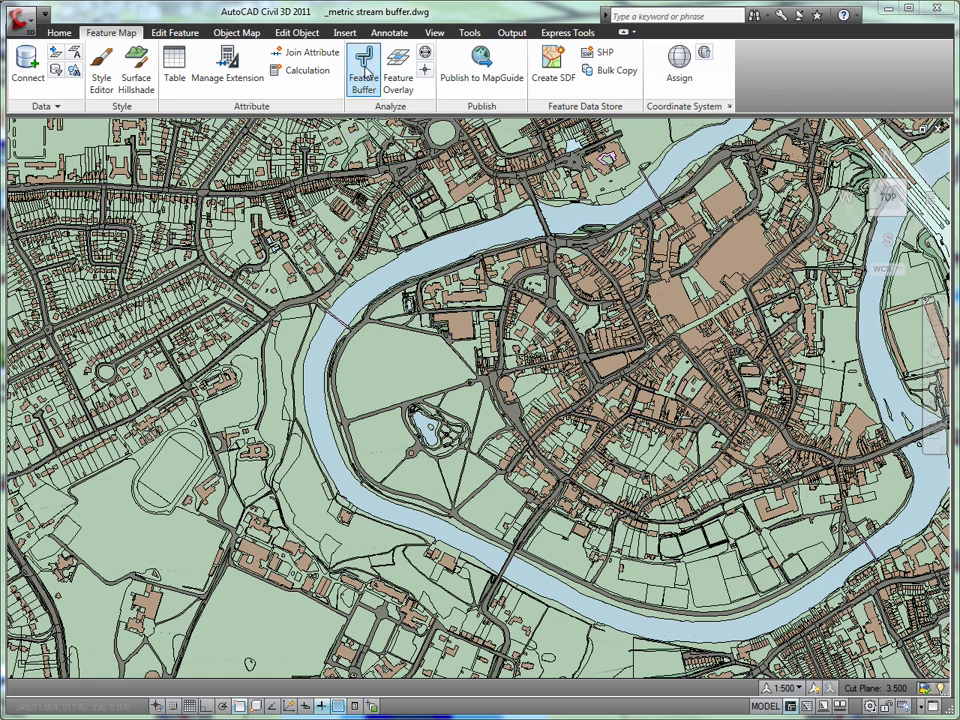
{"action": "left_click", "coordinate": [365, 62]}
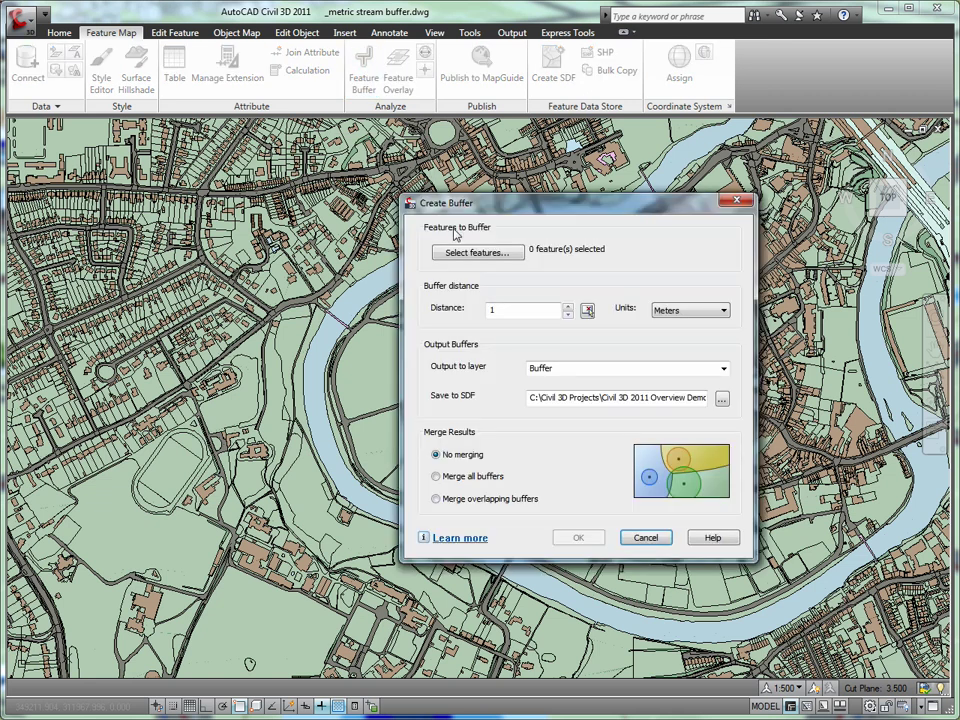
{"action": "left_click", "coordinate": [478, 253]}
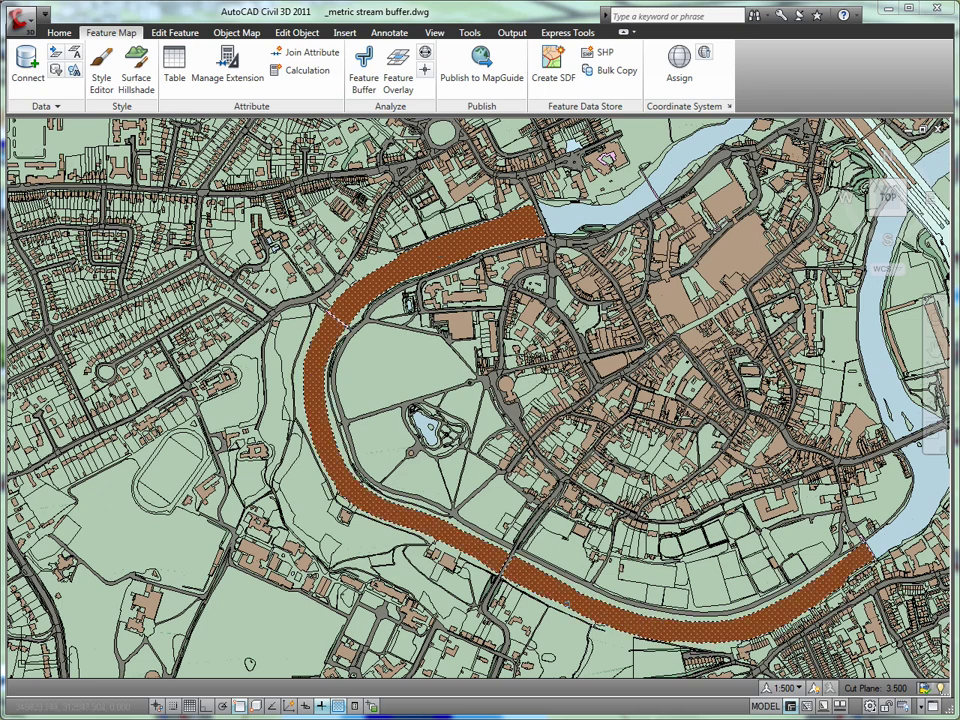
{"action": "key", "text": "Return"}
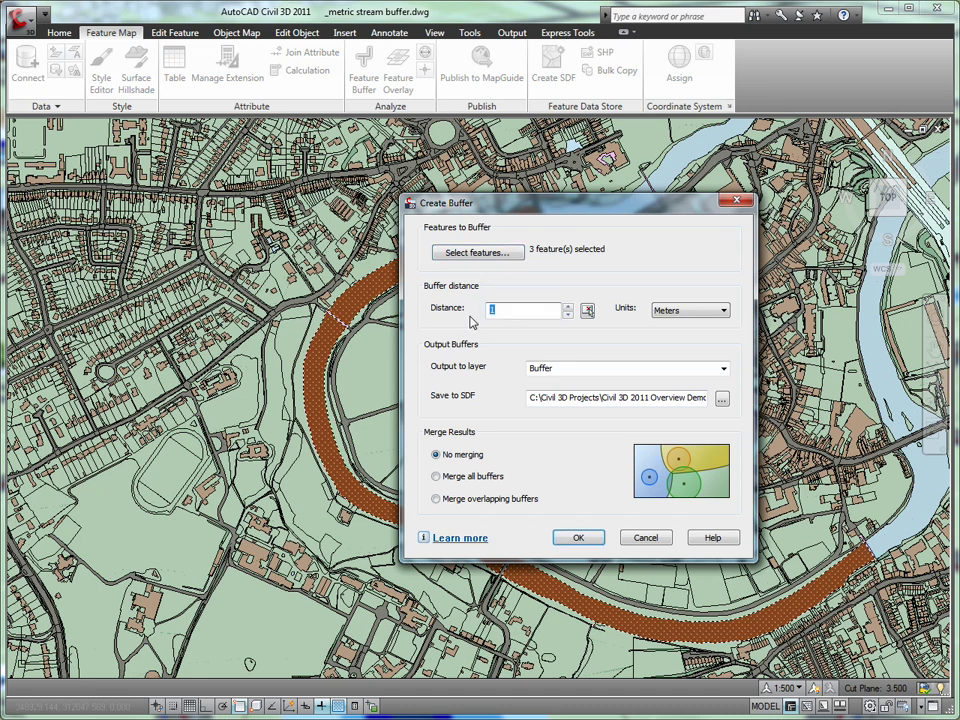
{"action": "type", "text": "50"}
{"action": "double_click", "coordinate": [533, 369]}
{"action": "key", "text": "End"}
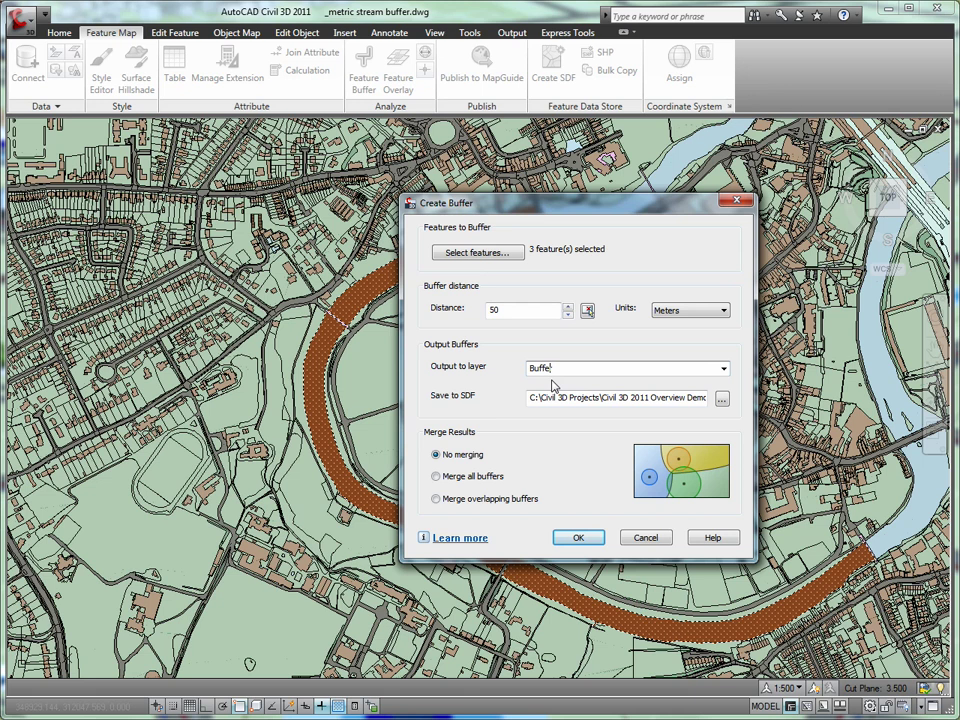
{"action": "type", "text": "Stream"}
{"action": "left_click", "coordinate": [437, 477]}
{"action": "left_click", "coordinate": [566, 541]}
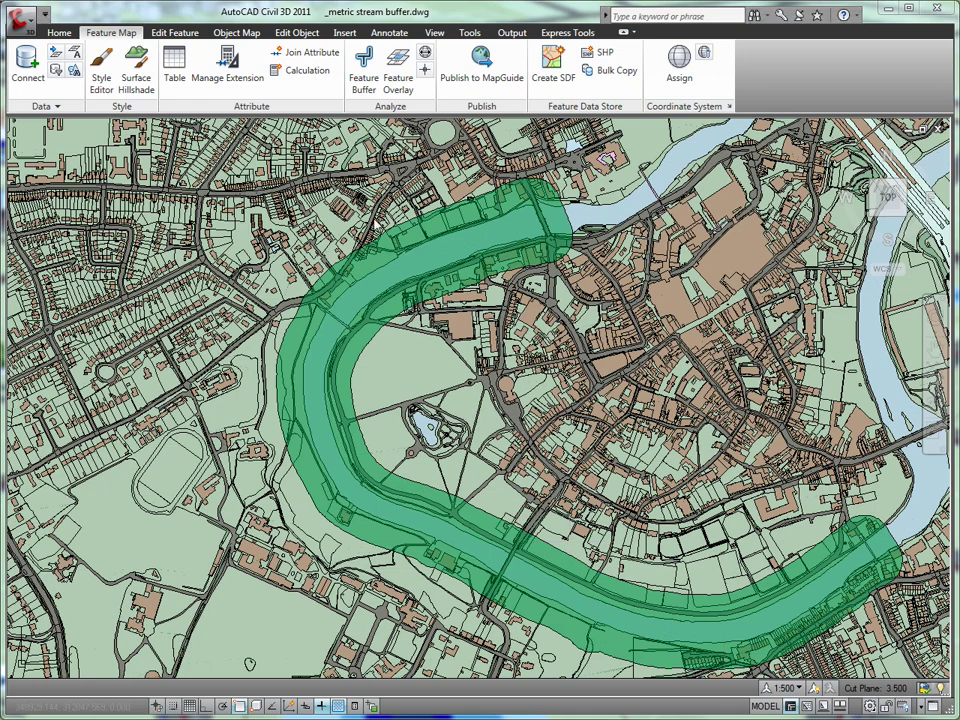
Intersect TopographicArea (1) with StreamBuffer, using suggested sliver tolerances of 0.1 and 1
{"action": "left_click", "coordinate": [403, 85]}
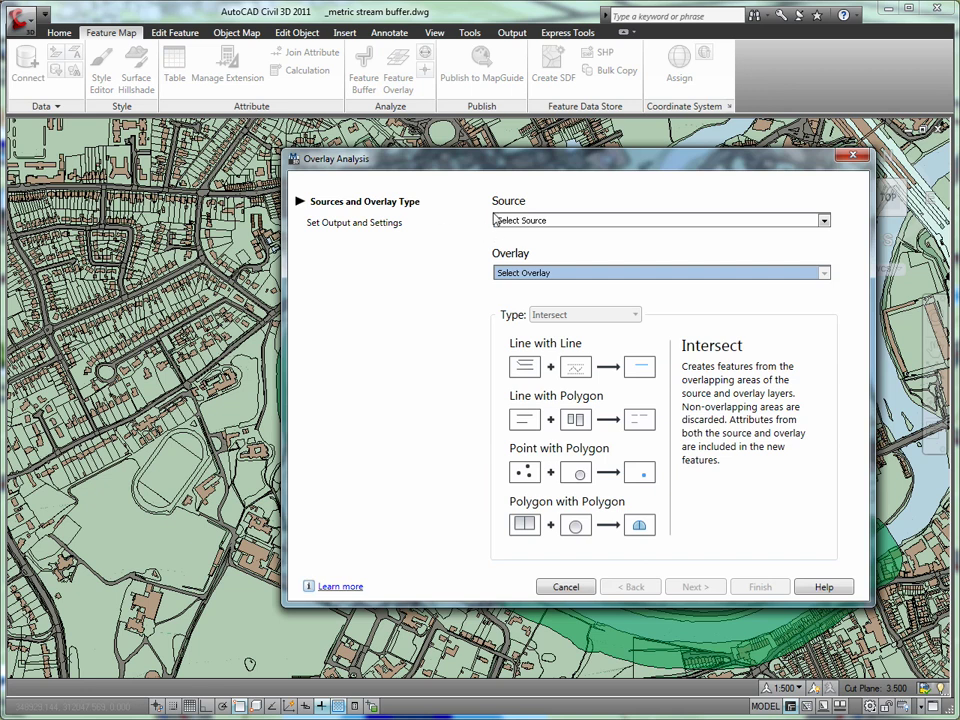
{"action": "left_click", "coordinate": [547, 221]}
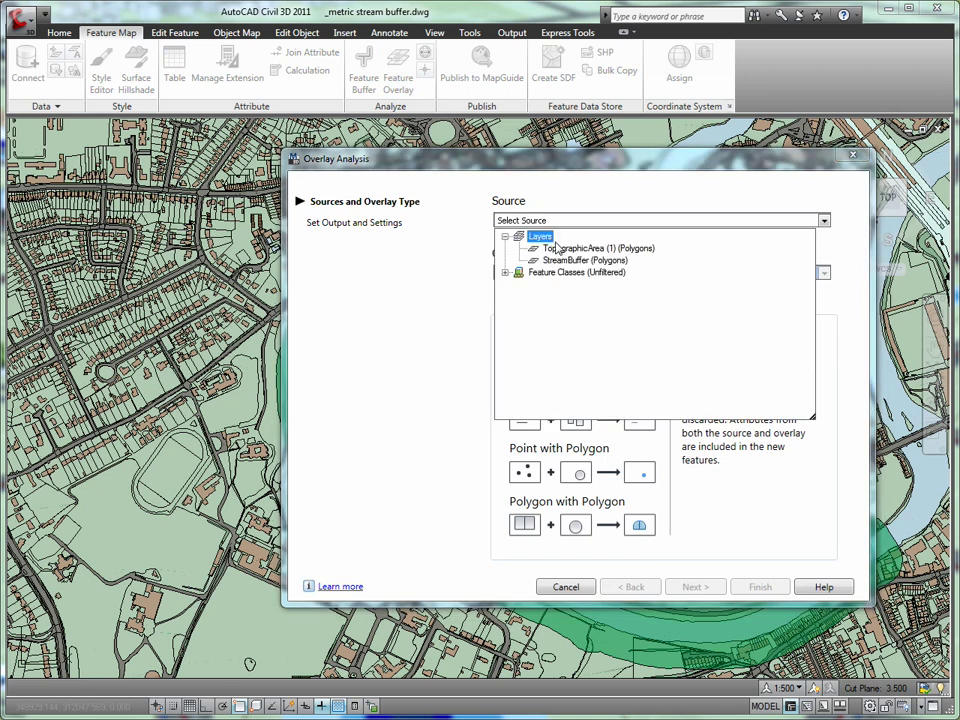
{"action": "left_click", "coordinate": [567, 251]}
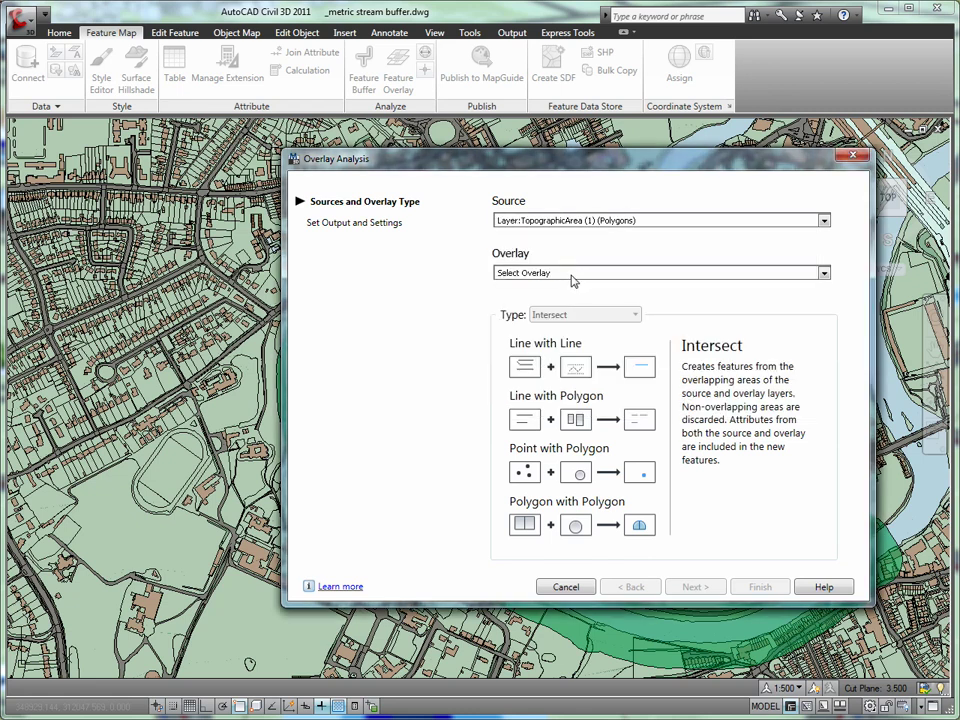
{"action": "left_click", "coordinate": [573, 276]}
{"action": "left_click", "coordinate": [573, 314]}
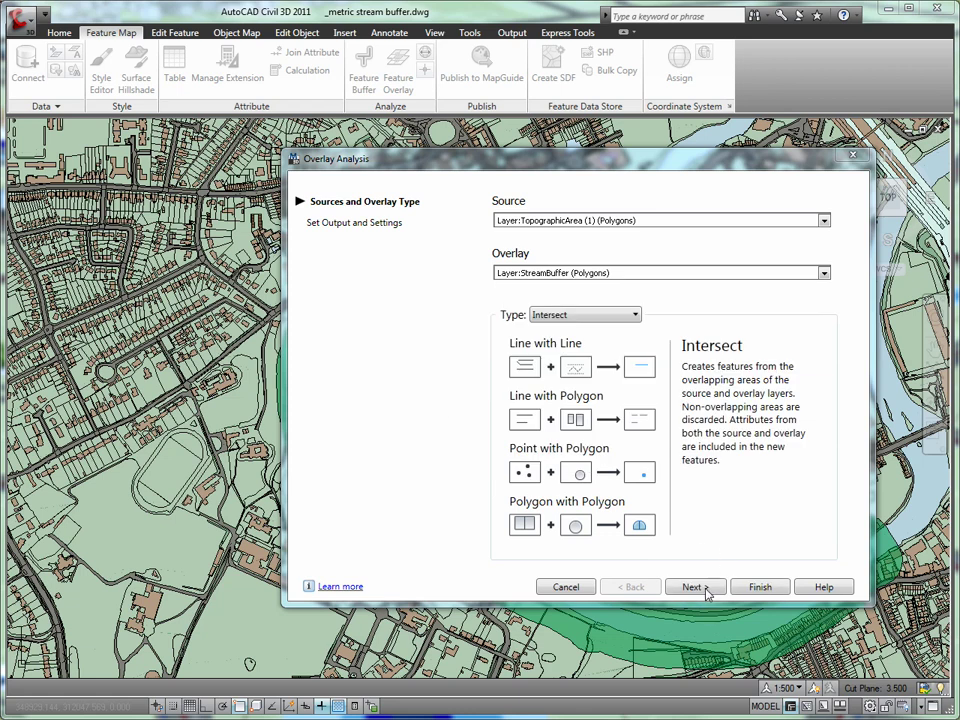
{"action": "left_click", "coordinate": [700, 588]}
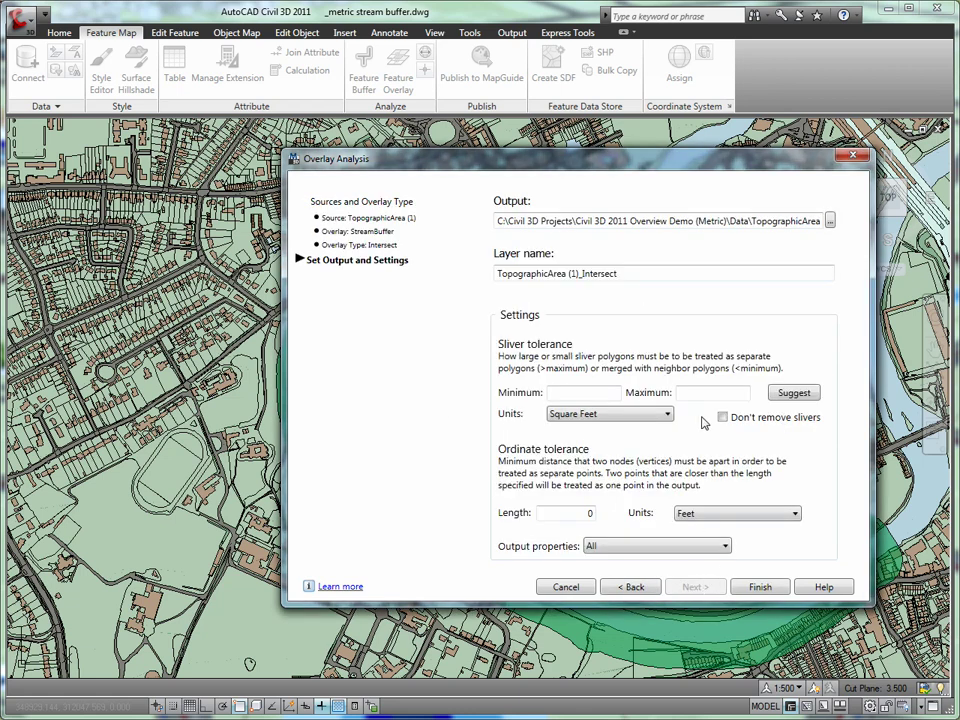
{"action": "left_click", "coordinate": [794, 393]}
{"action": "left_click", "coordinate": [770, 586]}
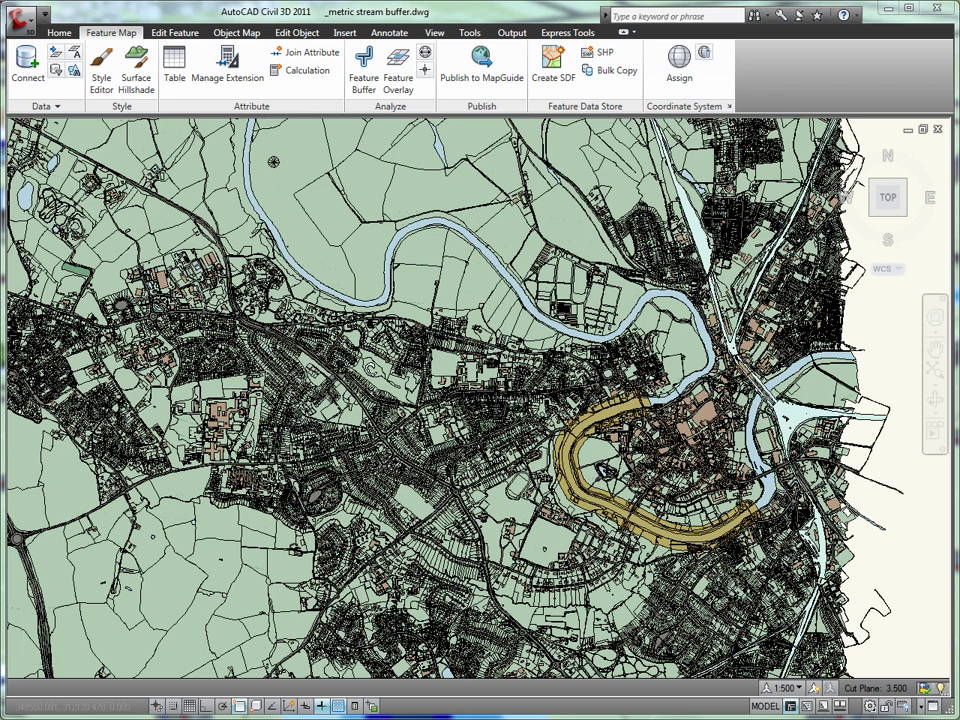
Zoom in near the park pond and select the intersect polygon beside the river
{"action": "scroll", "coordinate": [593, 472], "scroll_direction": "up", "scroll_amount": 8}
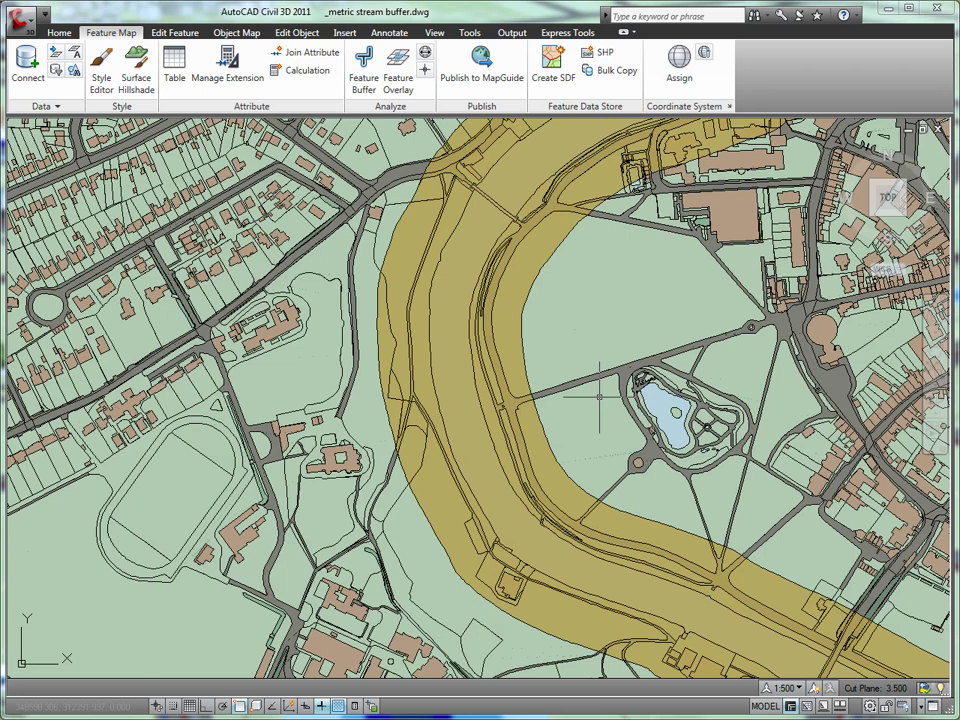
{"action": "scroll", "coordinate": [600, 397], "scroll_direction": "down", "scroll_amount": 2}
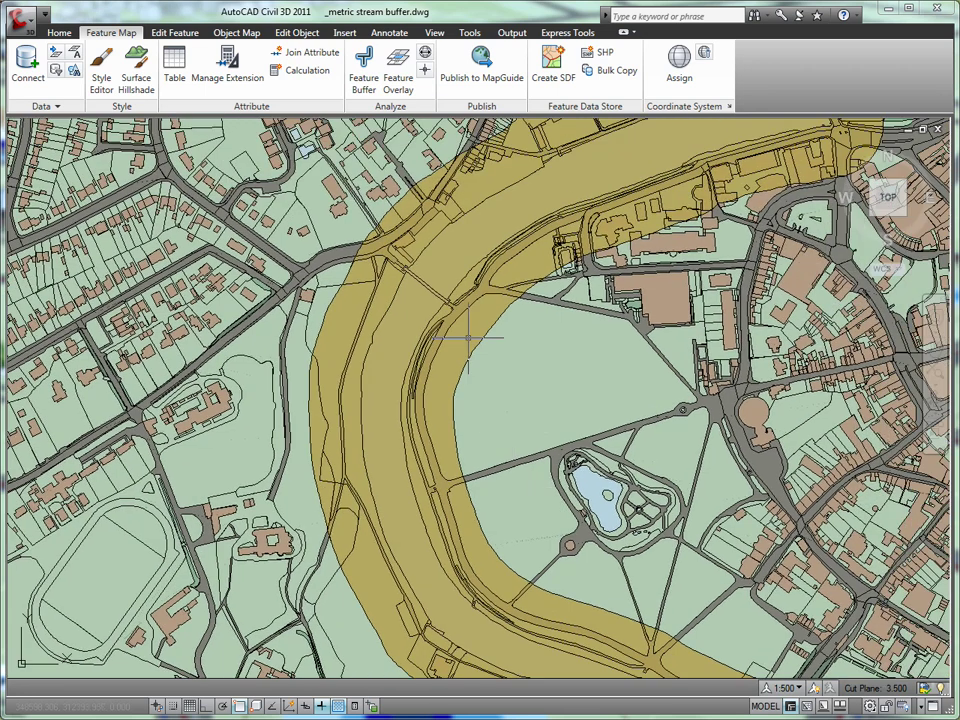
{"action": "left_click", "coordinate": [480, 338]}
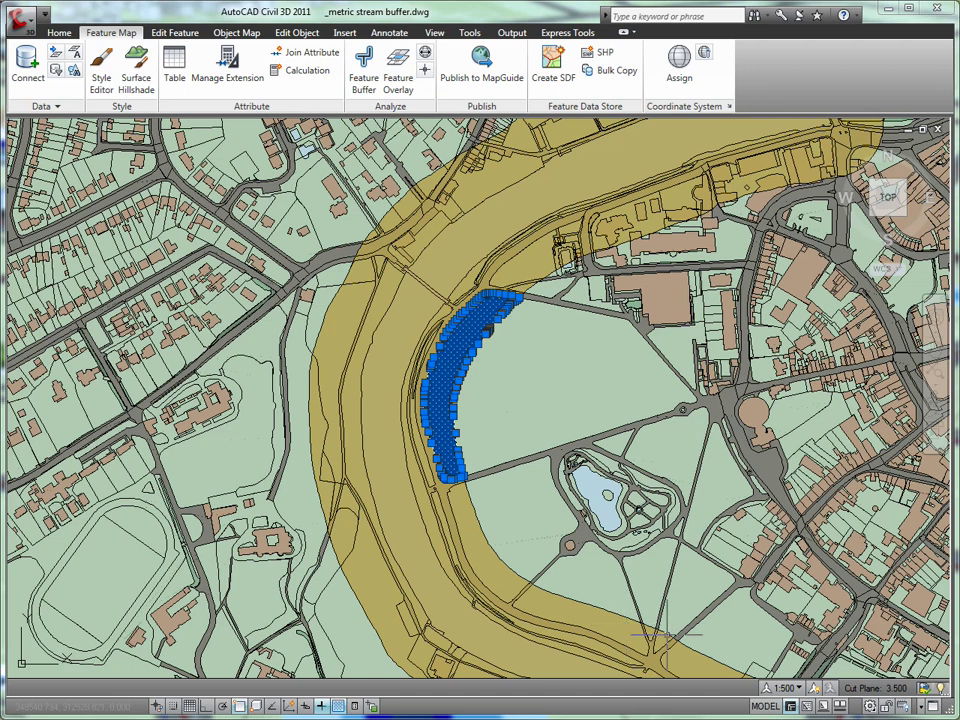
Check out the intersected feature and extract its geometry as a plain polygon
{"action": "right_click", "coordinate": [463, 341]}
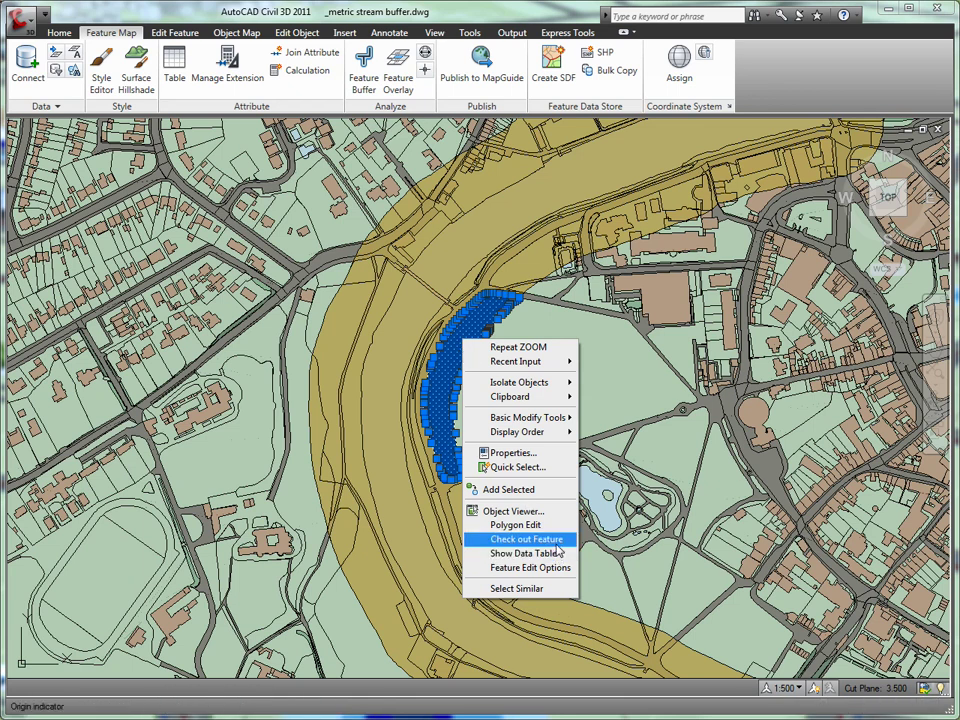
{"action": "left_click", "coordinate": [526, 540]}
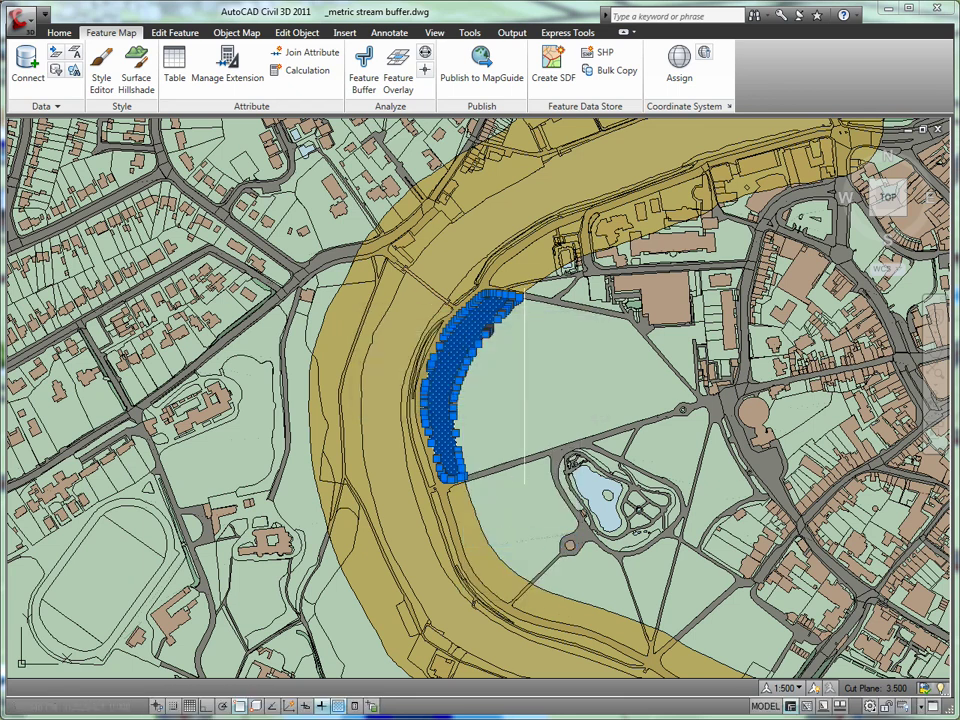
{"action": "right_click", "coordinate": [466, 361]}
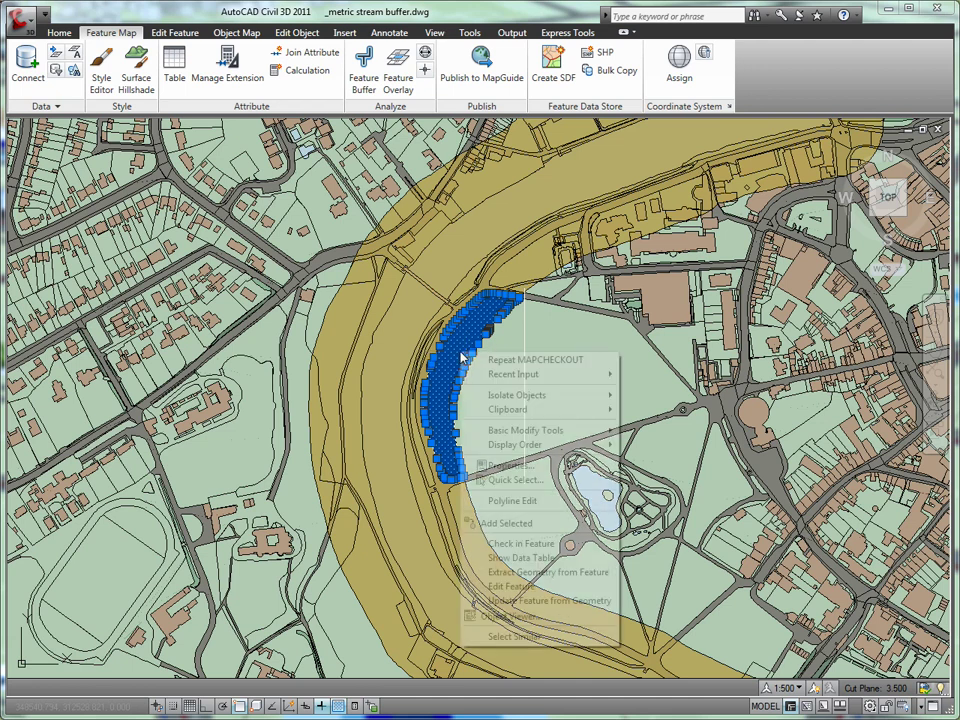
{"action": "left_click", "coordinate": [585, 573]}
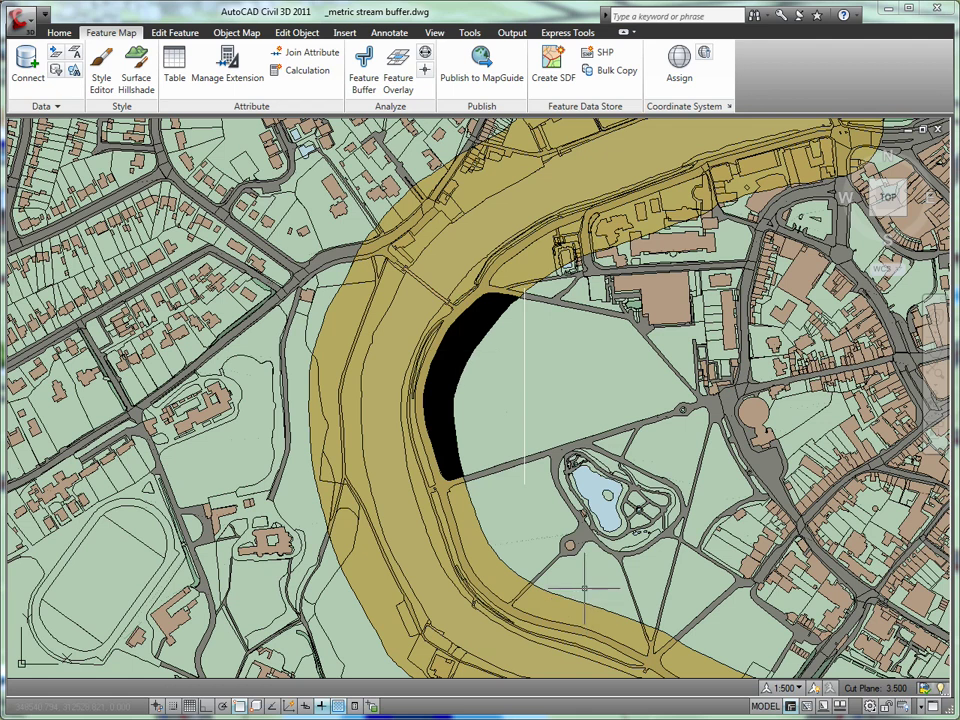
Show the extracted MPolygon's properties, reading total area 5408.918 and perimeter 447.833
{"action": "left_click", "coordinate": [490, 340]}
{"action": "right_click", "coordinate": [488, 341]}
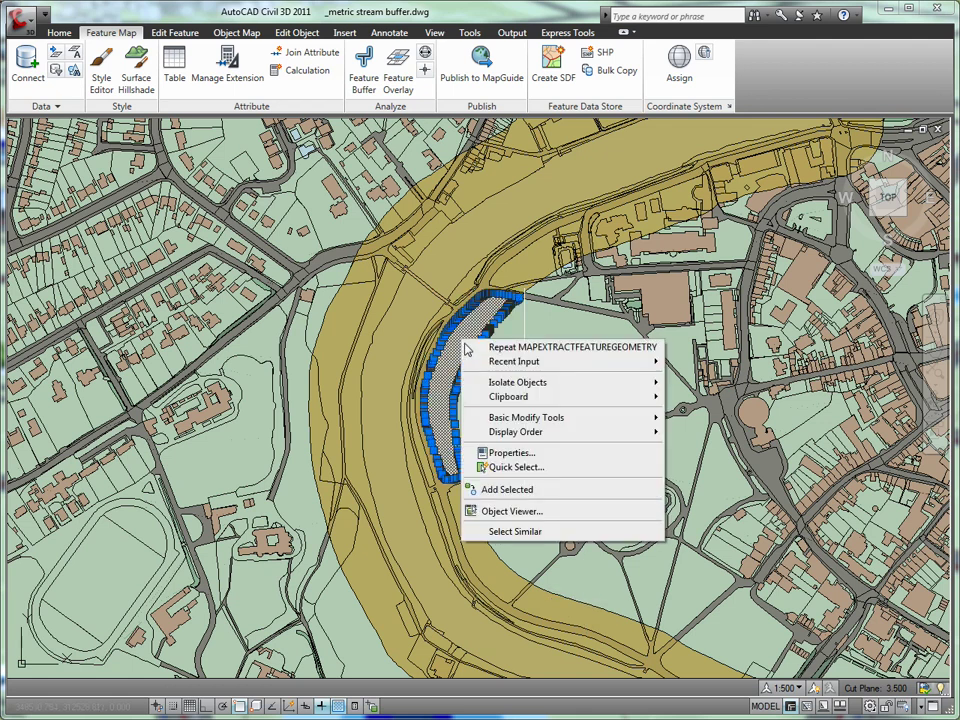
{"action": "left_click", "coordinate": [510, 452]}
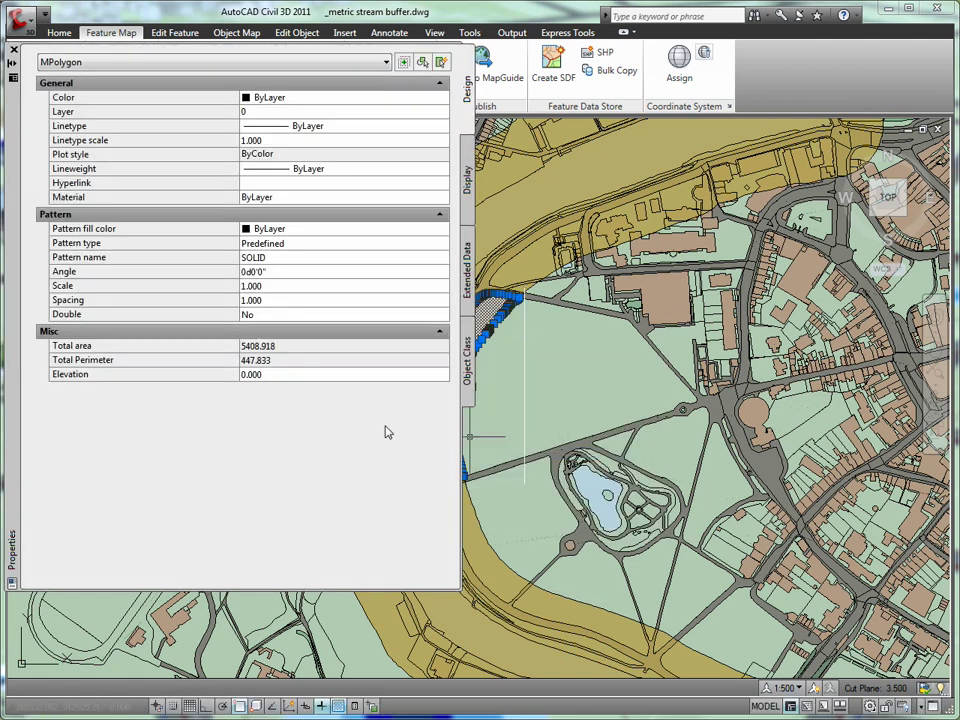
{"action": "left_click", "coordinate": [152, 348]}
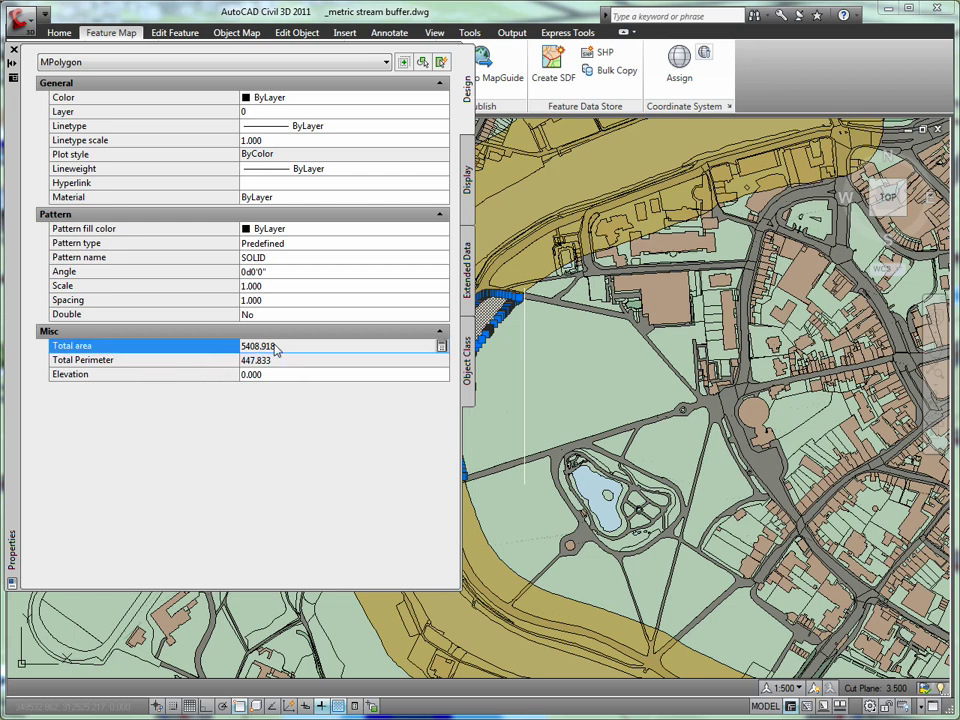